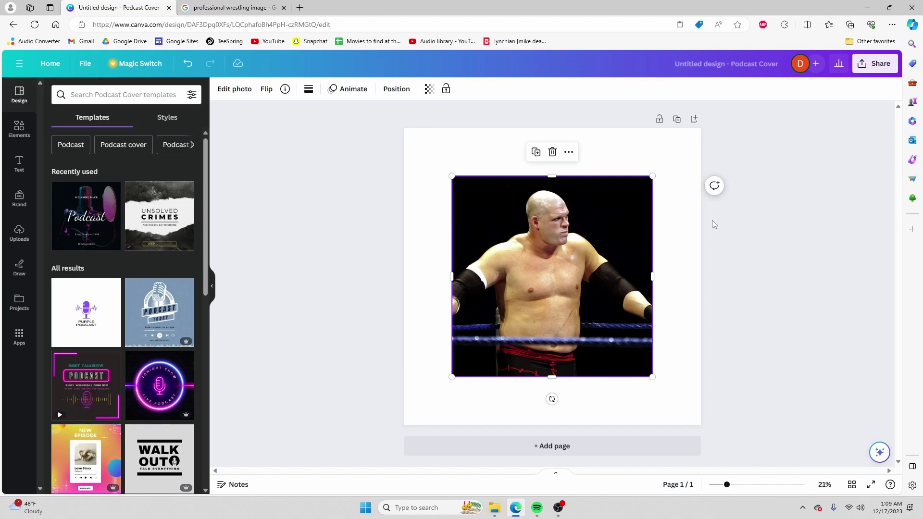
Shrink the wrestler photo by a corner handle and move it to the centre of the cover
{"action": "left_click", "coordinate": [222, 7]}
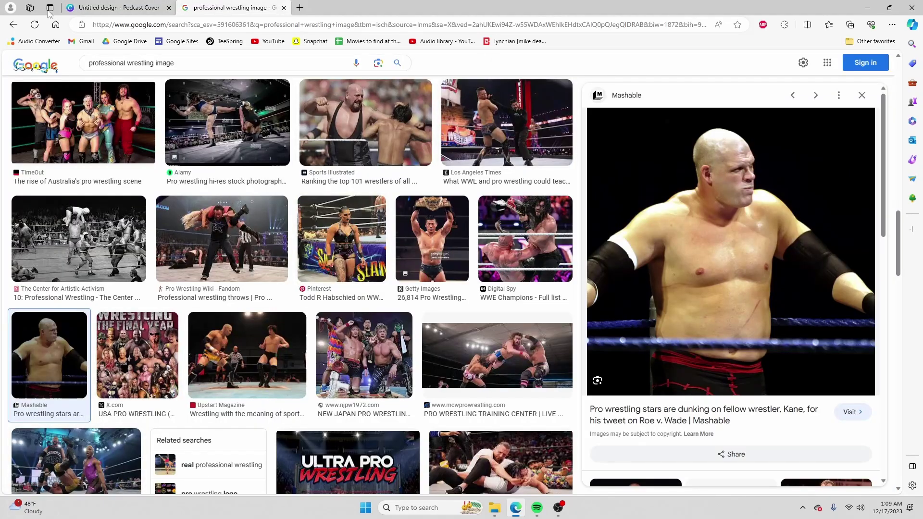
{"action": "left_click", "coordinate": [116, 7]}
{"action": "left_click_drag", "start_coordinate": [653, 176], "coordinate": [602, 226]}
{"action": "left_click_drag", "start_coordinate": [529, 319], "coordinate": [556, 296]}
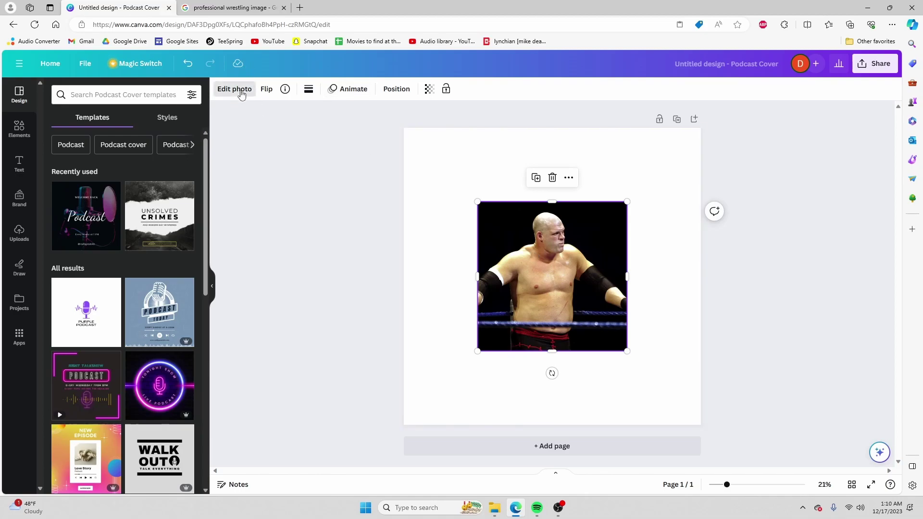
Run Magic Expand on the wrestler photo with the Whole Page size
{"action": "left_click", "coordinate": [237, 90]}
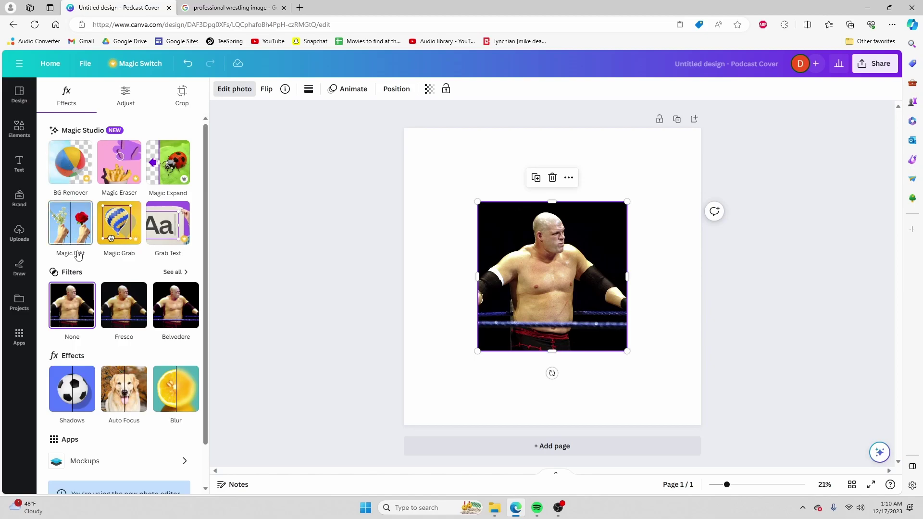
{"action": "scroll", "coordinate": [187, 307], "scroll_direction": "down", "scroll_amount": 1}
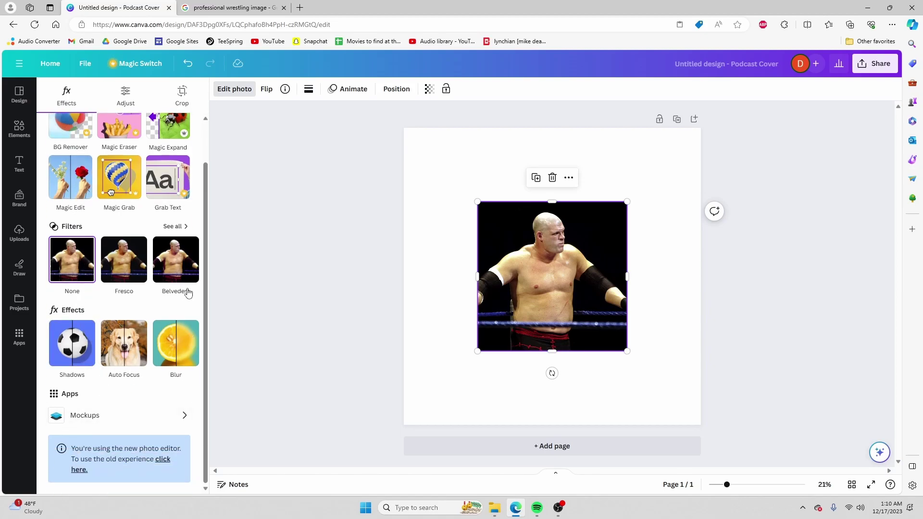
{"action": "scroll", "coordinate": [186, 241], "scroll_direction": "up", "scroll_amount": 1}
{"action": "left_click", "coordinate": [170, 163]}
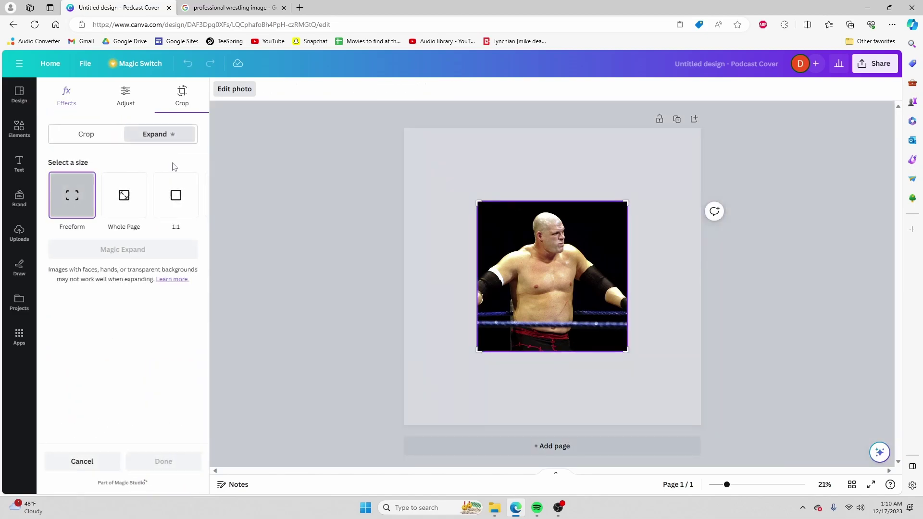
{"action": "left_click", "coordinate": [133, 198]}
{"action": "left_click", "coordinate": [177, 249]}
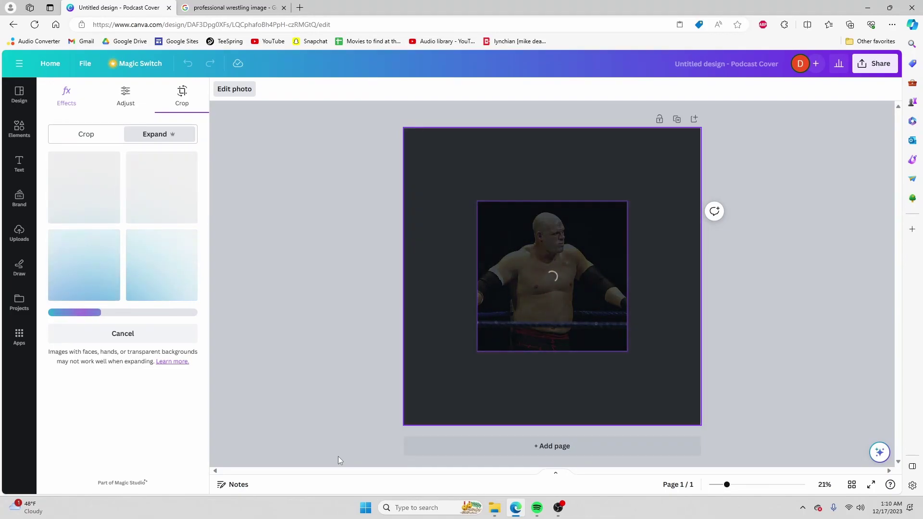
Keep the chosen Magic Expand result so the wrestler image covers the page
{"action": "key", "text": "ctrl+Tab"}
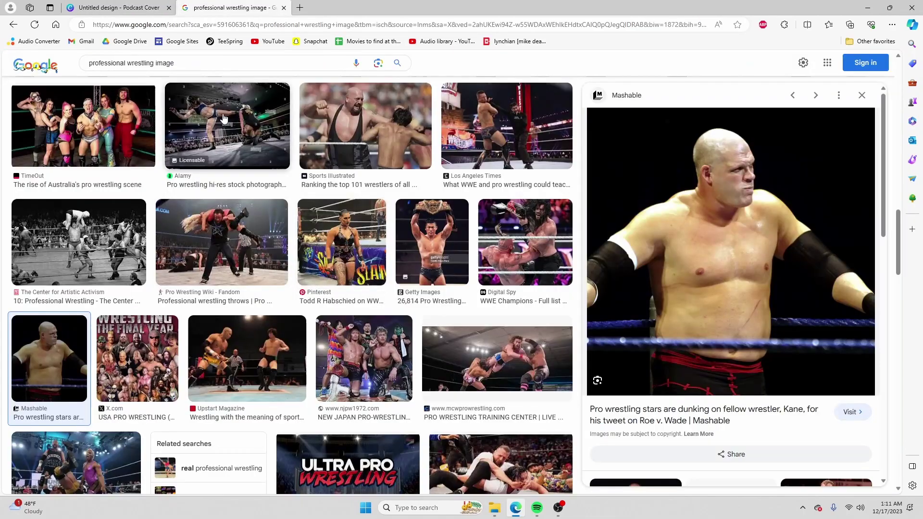
{"action": "scroll", "coordinate": [418, 355], "scroll_direction": "down", "scroll_amount": 3}
{"action": "key", "text": "ctrl+Tab"}
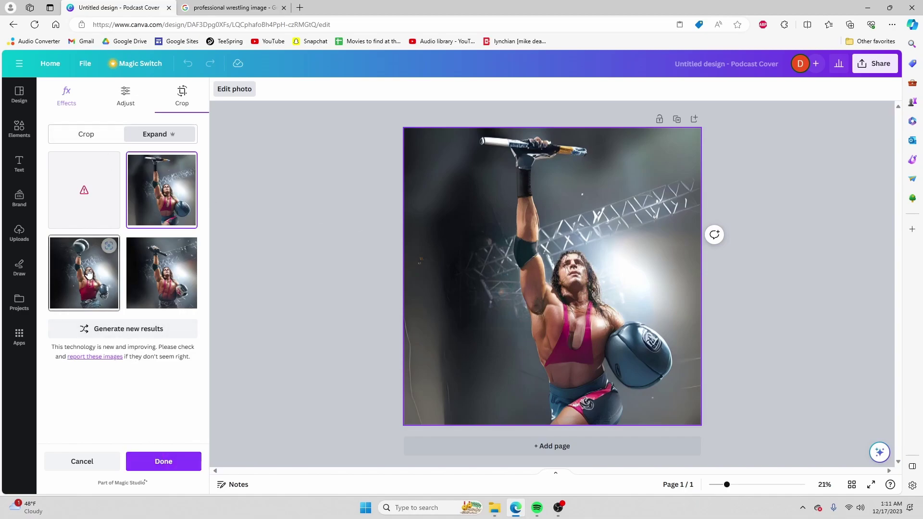
{"action": "left_click", "coordinate": [183, 462]}
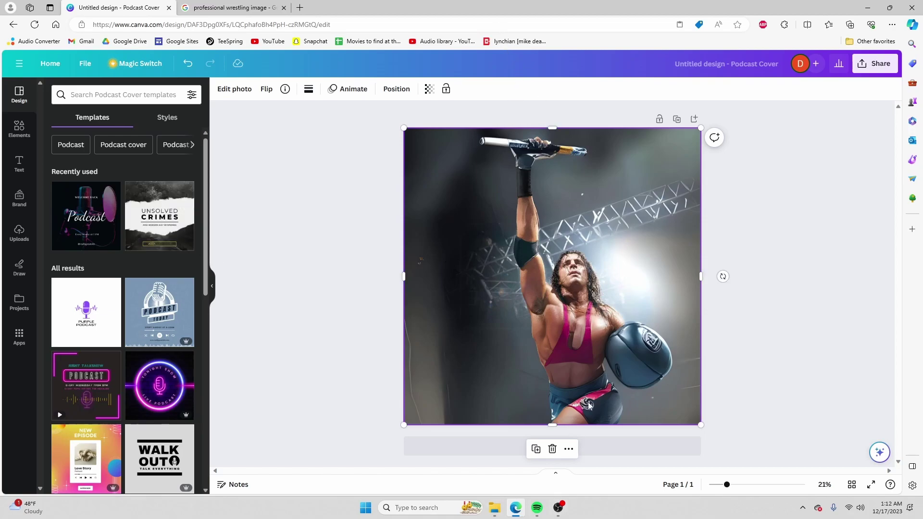
Add 'famous' to the start of the wrestling image search and rerun it
{"action": "left_click", "coordinate": [230, 7]}
{"action": "scroll", "coordinate": [420, 188], "scroll_direction": "down", "scroll_amount": 10}
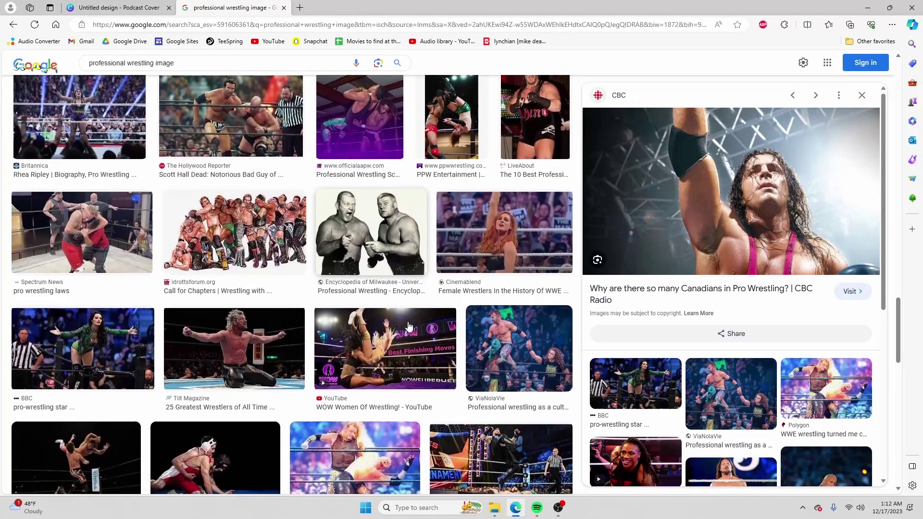
{"action": "scroll", "coordinate": [514, 358], "scroll_direction": "down", "scroll_amount": 10}
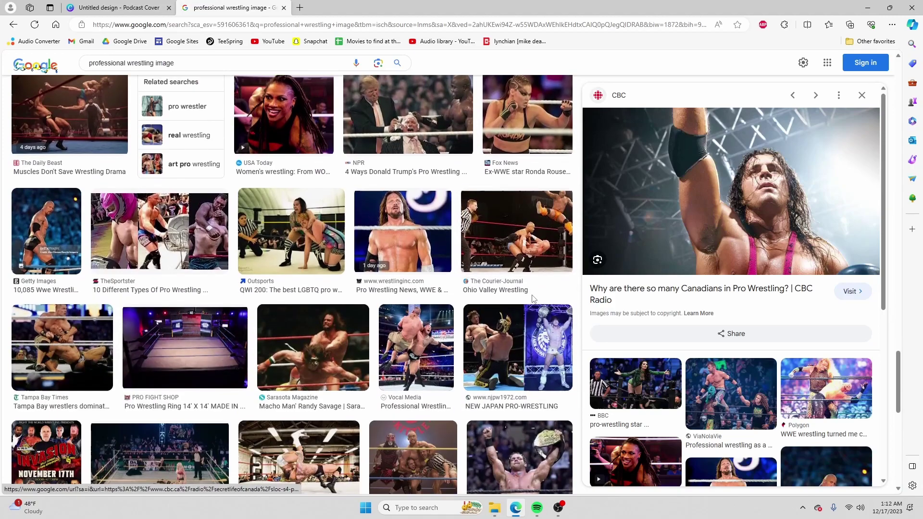
{"action": "scroll", "coordinate": [401, 294], "scroll_direction": "down", "scroll_amount": 1}
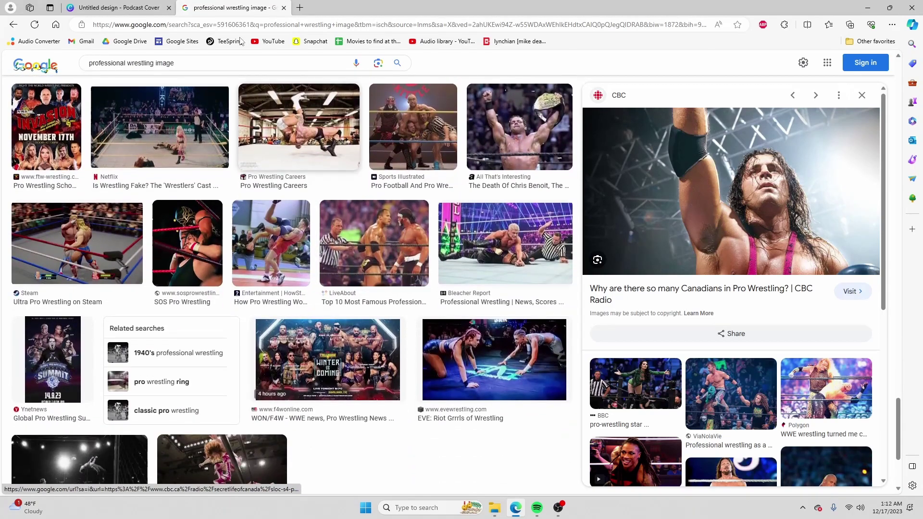
{"action": "left_click", "coordinate": [92, 65]}
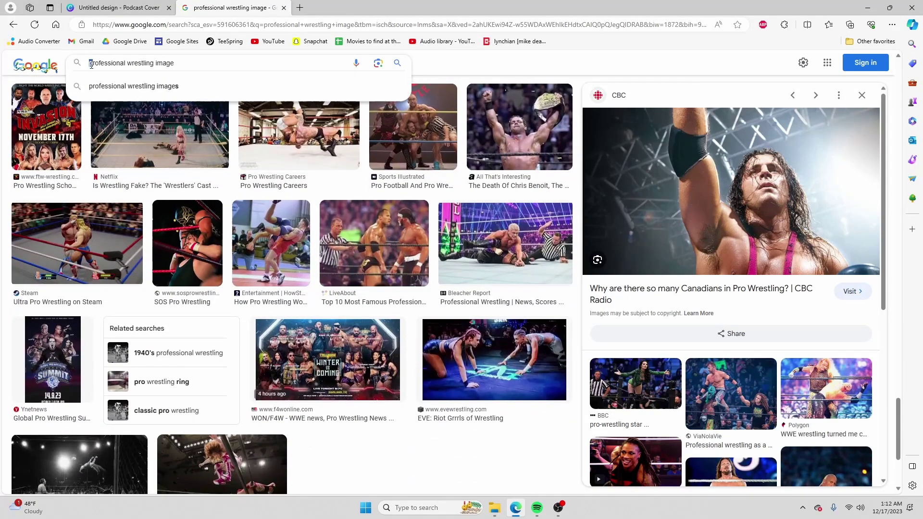
{"action": "type", "text": "famous \\"}
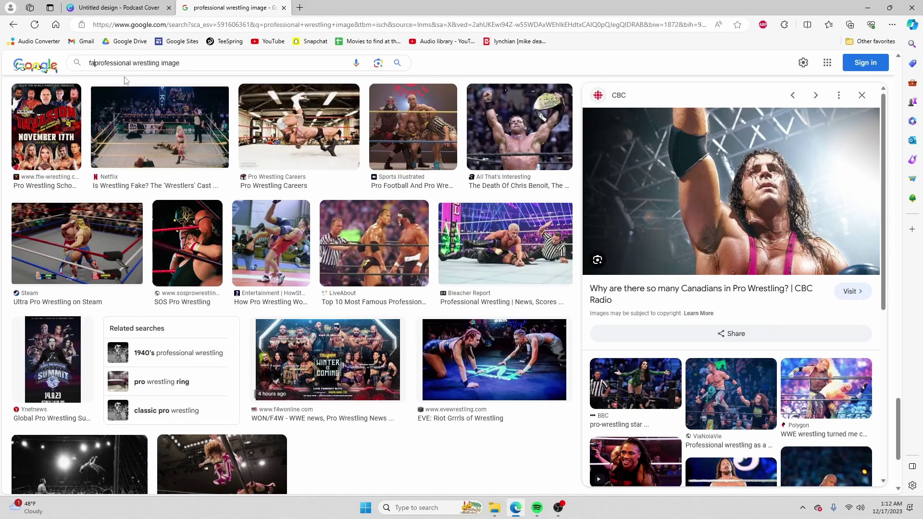
{"action": "key", "text": "Return"}
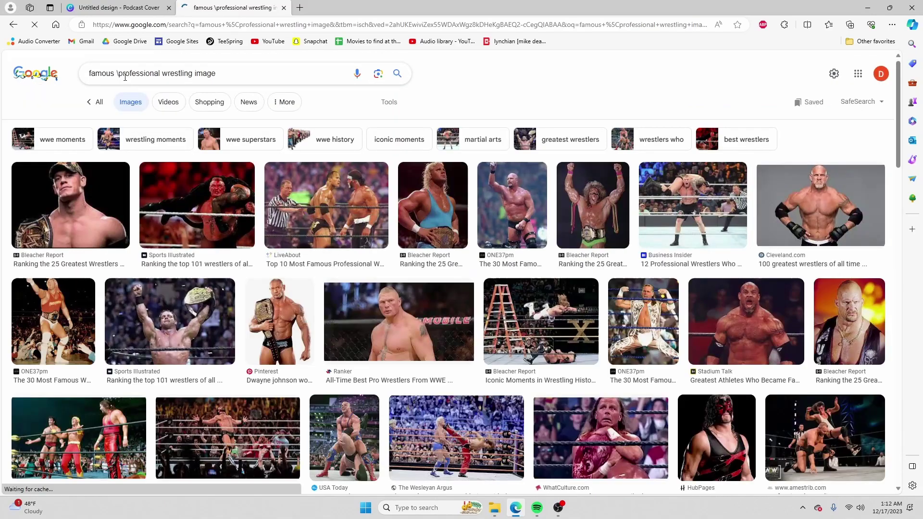
Preview the first result, a wrestler holding a title belt, and copy the image
{"action": "double_click", "coordinate": [516, 4]}
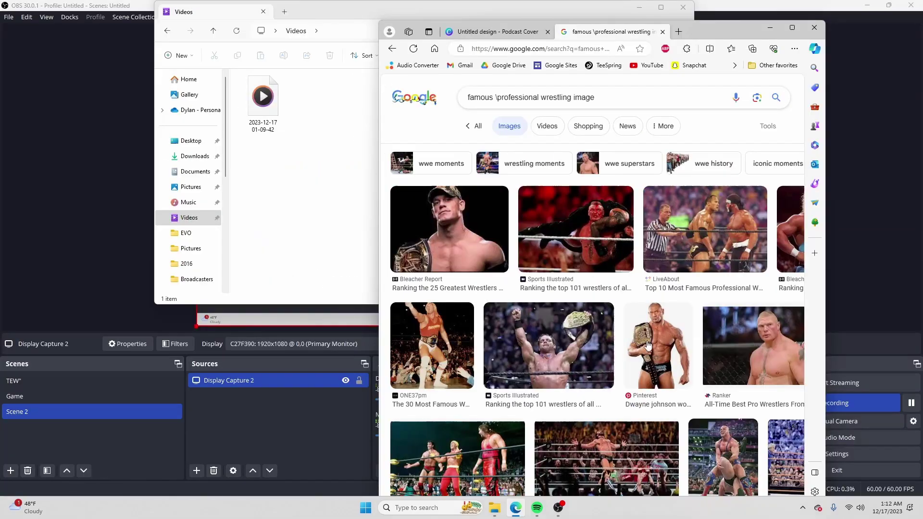
{"action": "left_click", "coordinate": [796, 33]}
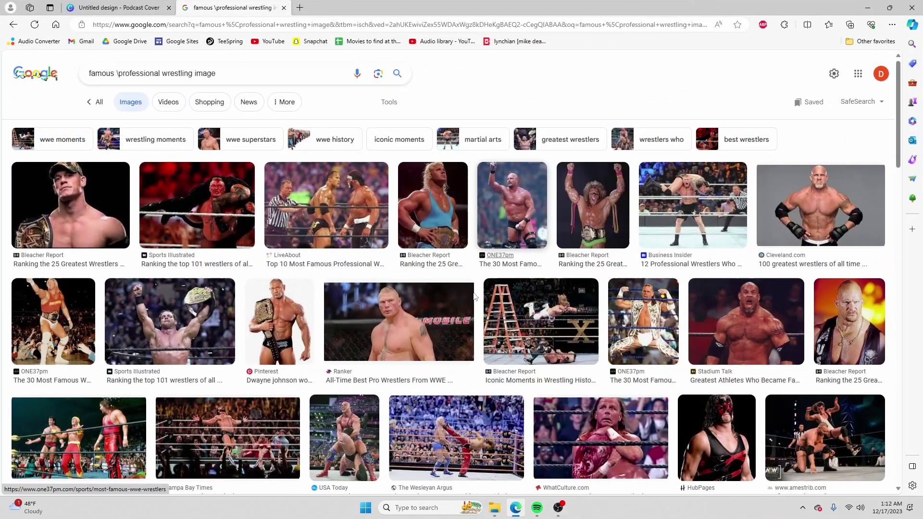
{"action": "scroll", "coordinate": [518, 303], "scroll_direction": "down", "scroll_amount": 7}
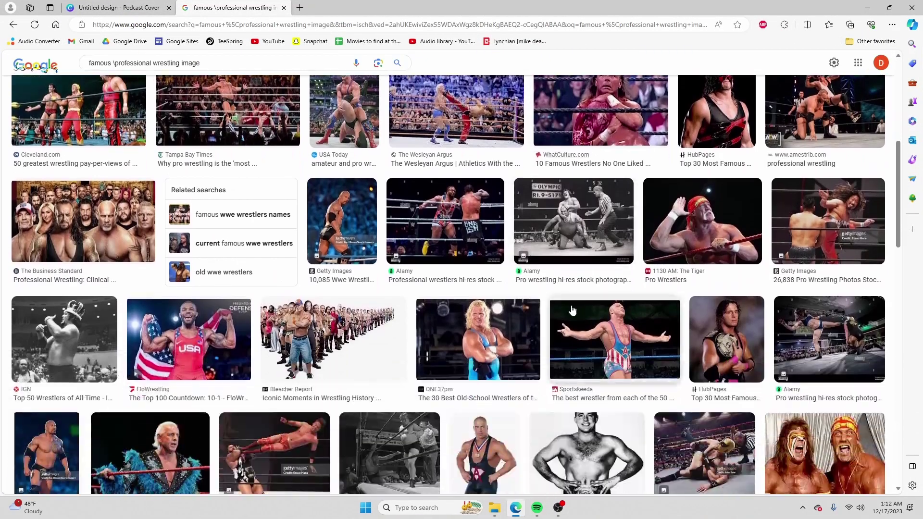
{"action": "scroll", "coordinate": [568, 312], "scroll_direction": "down", "scroll_amount": 4}
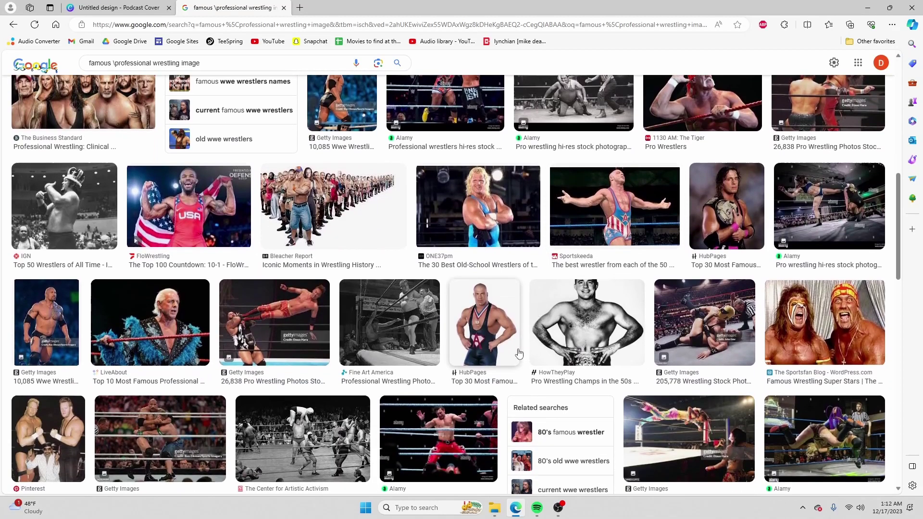
{"action": "scroll", "coordinate": [524, 293], "scroll_direction": "up", "scroll_amount": 10}
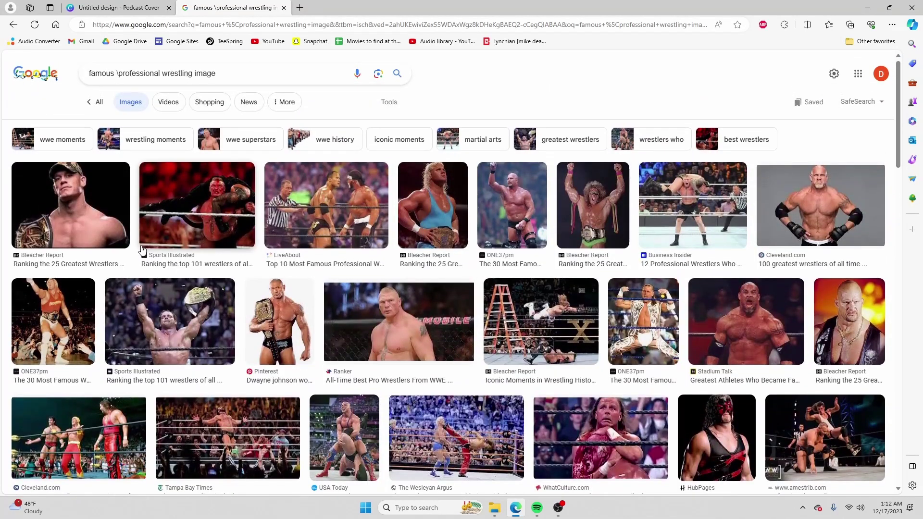
{"action": "left_click", "coordinate": [115, 221]}
{"action": "right_click", "coordinate": [726, 166]}
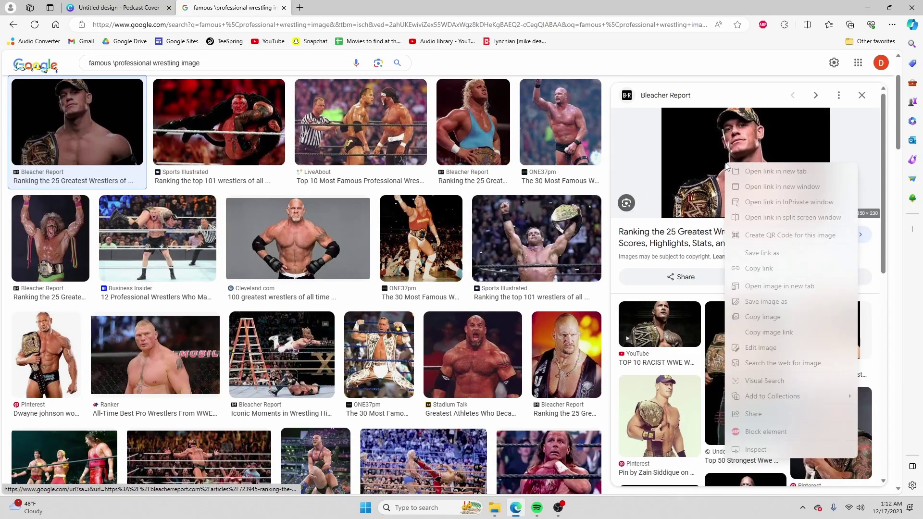
{"action": "left_click", "coordinate": [765, 317]}
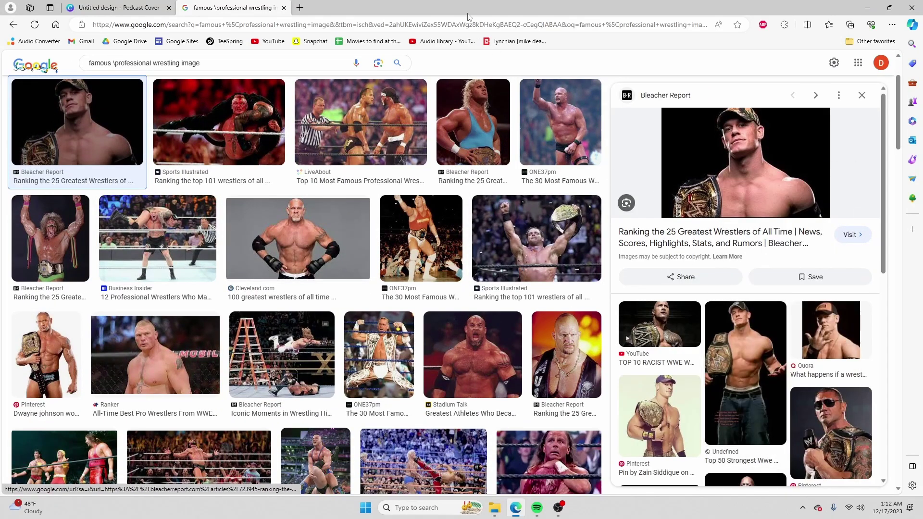
Paste the copied belt-holding wrestler photo into the cover design
{"action": "left_click", "coordinate": [156, 5]}
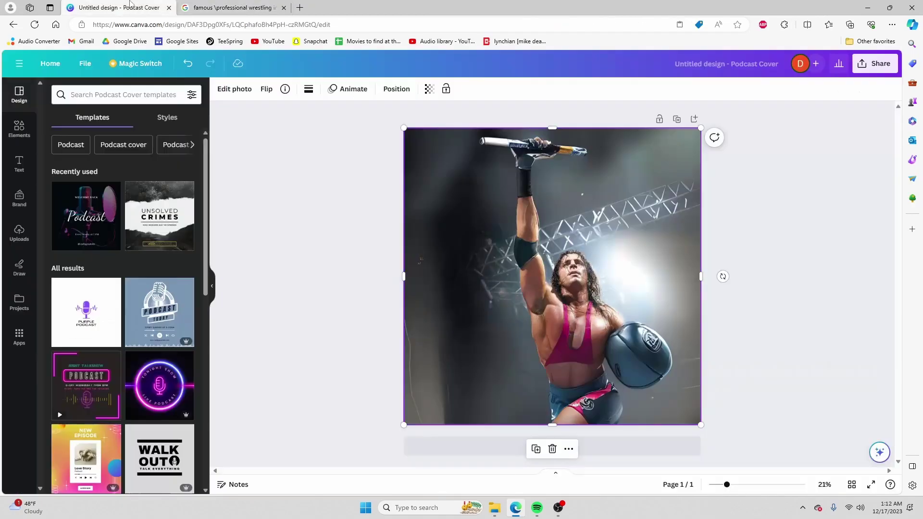
{"action": "right_click", "coordinate": [527, 304]}
{"action": "left_click", "coordinate": [558, 290]}
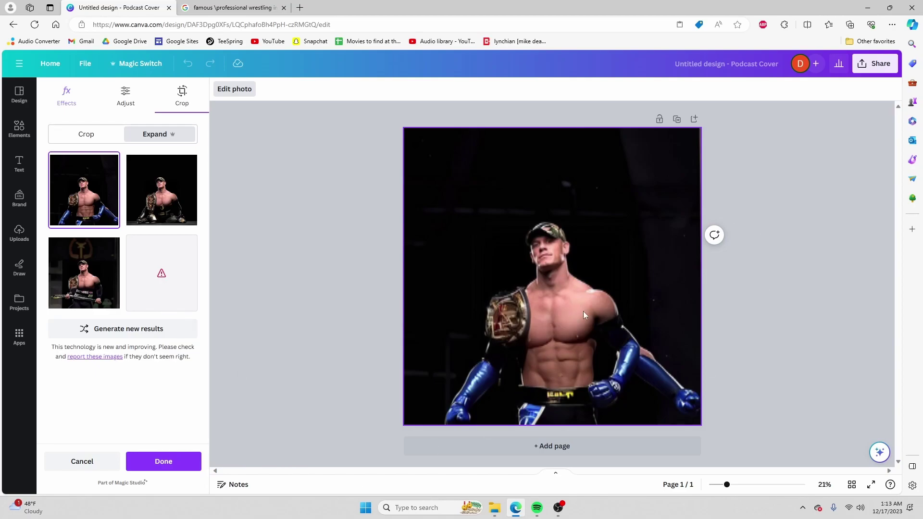
Preview the kneeling-pose and third Magic Expand results, then cancel the expansion
{"action": "left_click", "coordinate": [163, 202]}
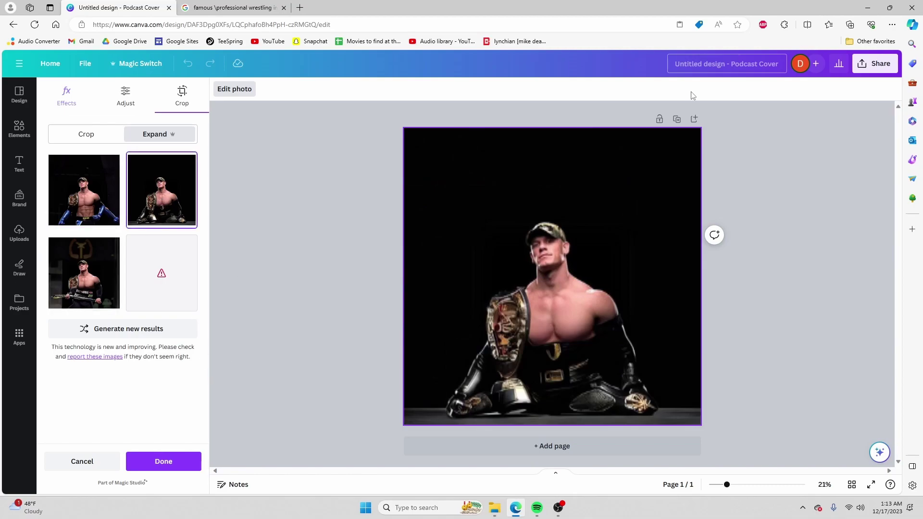
{"action": "left_click", "coordinate": [94, 267]}
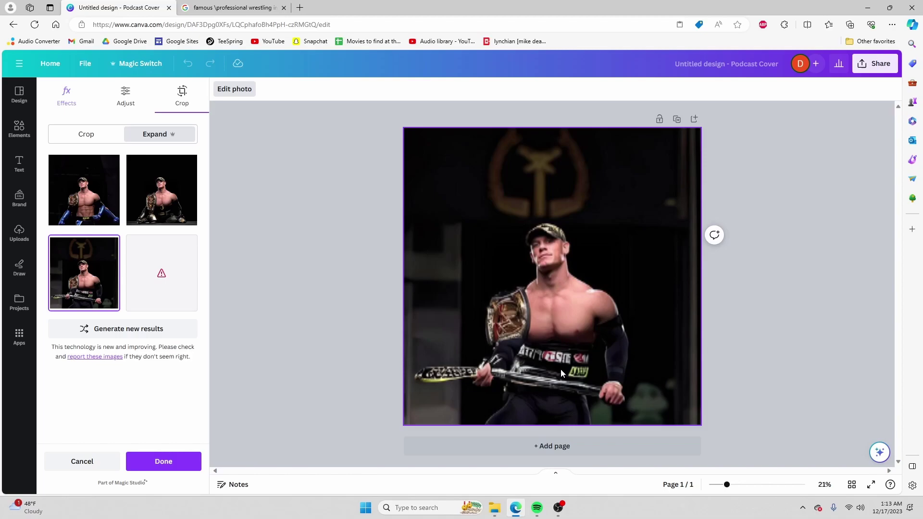
{"action": "left_click", "coordinate": [81, 462]}
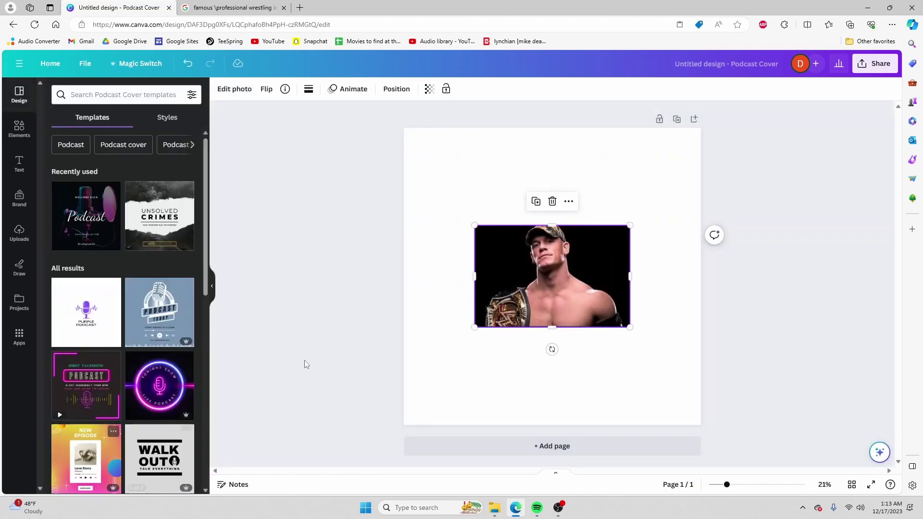
Delete the belt-holding photo and copy the two-wrestler face-off image from Google Images
{"action": "key", "text": "Delete"}
{"action": "left_click", "coordinate": [231, 8]}
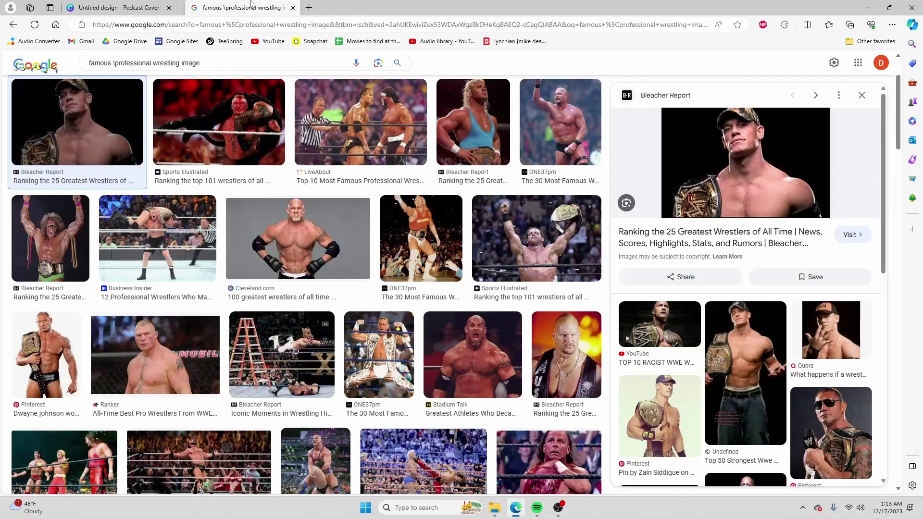
{"action": "scroll", "coordinate": [308, 288], "scroll_direction": "down", "scroll_amount": 5}
{"action": "left_click", "coordinate": [166, 229]}
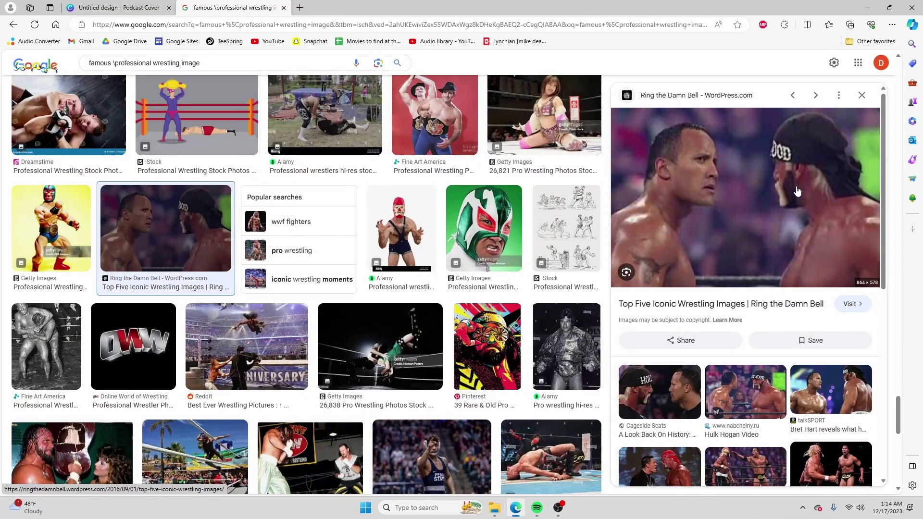
{"action": "right_click", "coordinate": [766, 192]}
{"action": "left_click", "coordinate": [790, 343]}
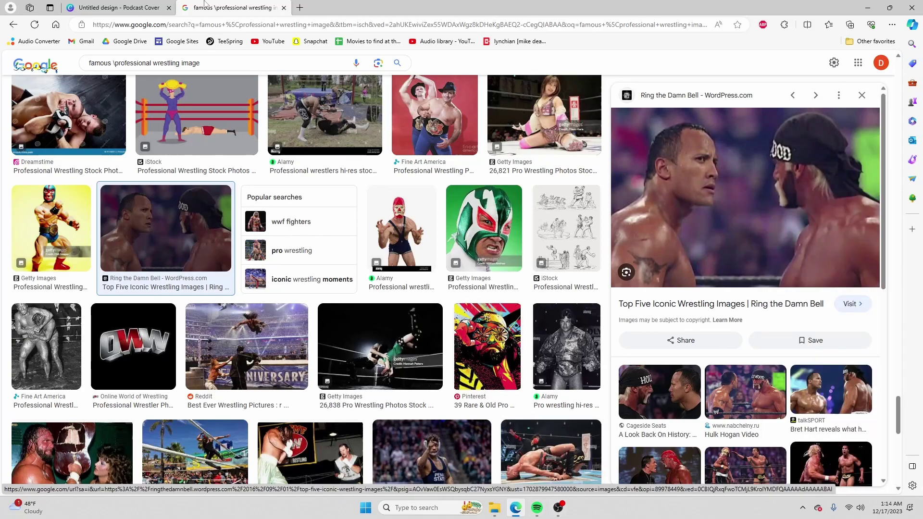
Paste the face-off photo onto the blank cover page
{"action": "left_click", "coordinate": [120, 8]}
{"action": "right_click", "coordinate": [471, 216]}
{"action": "left_click", "coordinate": [499, 244]}
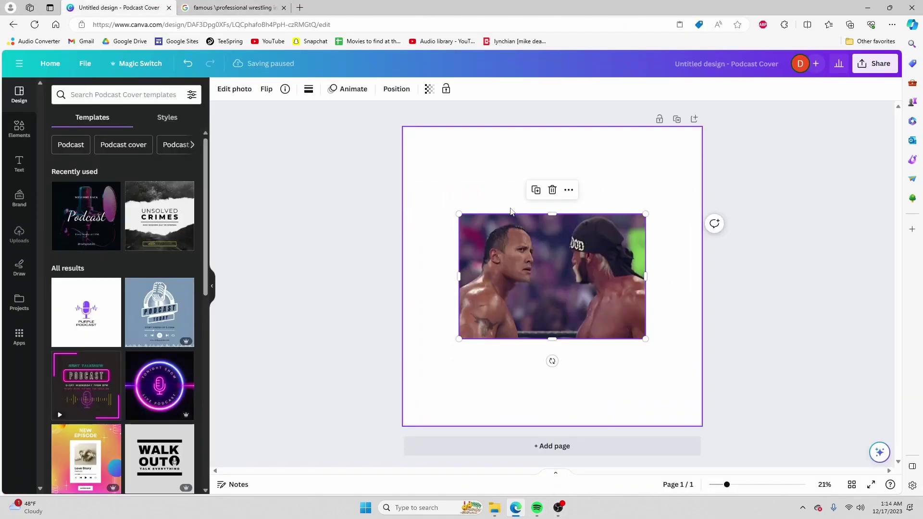
Magic Expand the face-off photo to the whole page and wait for the results
{"action": "left_click", "coordinate": [240, 89]}
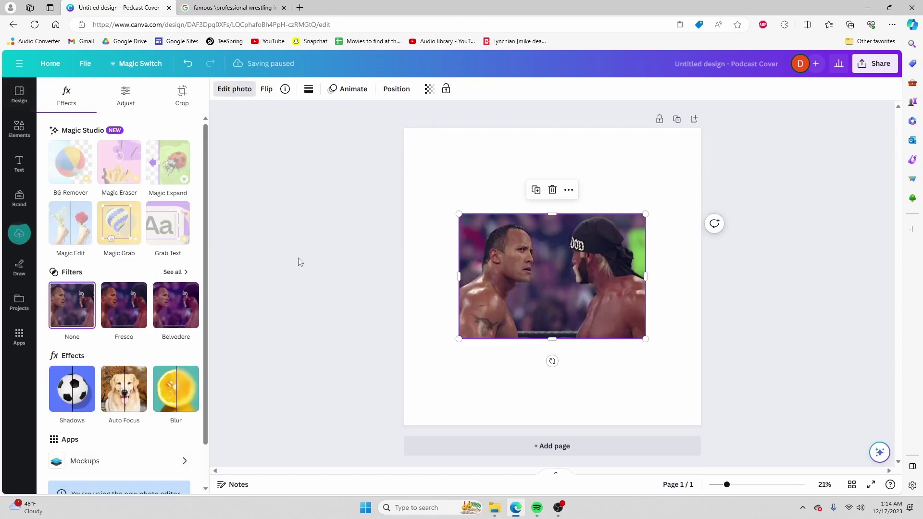
{"action": "left_click", "coordinate": [169, 180]}
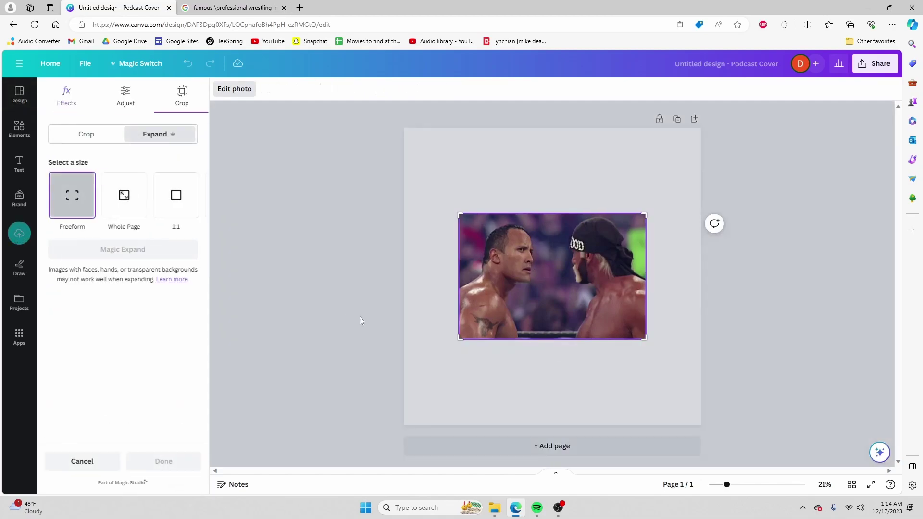
{"action": "left_click", "coordinate": [123, 192]}
{"action": "left_click", "coordinate": [141, 254]}
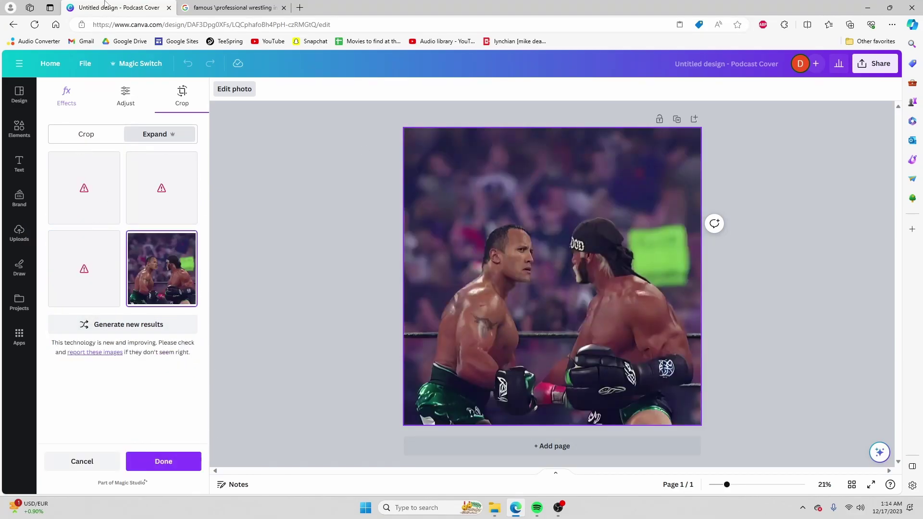
{"action": "mouse_move", "coordinate": [215, 3]}
{"action": "left_click", "coordinate": [231, 7]}
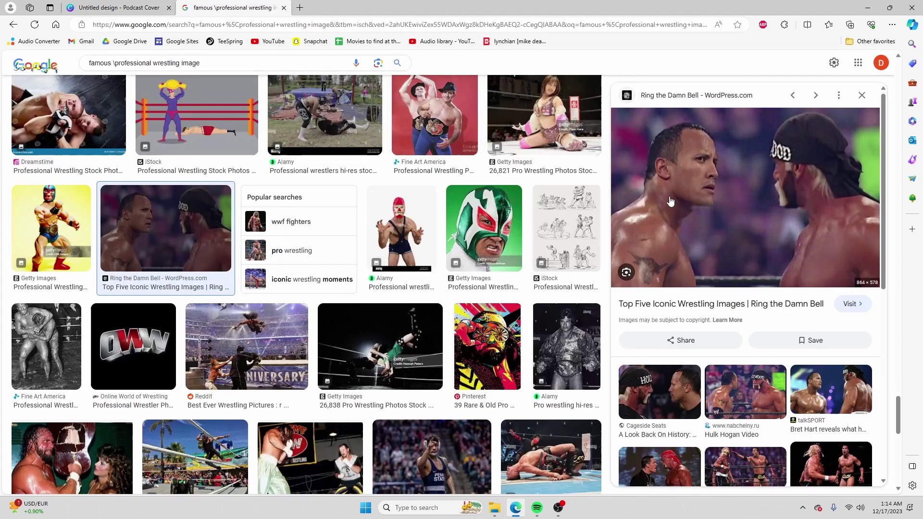
{"action": "left_click", "coordinate": [113, 8]}
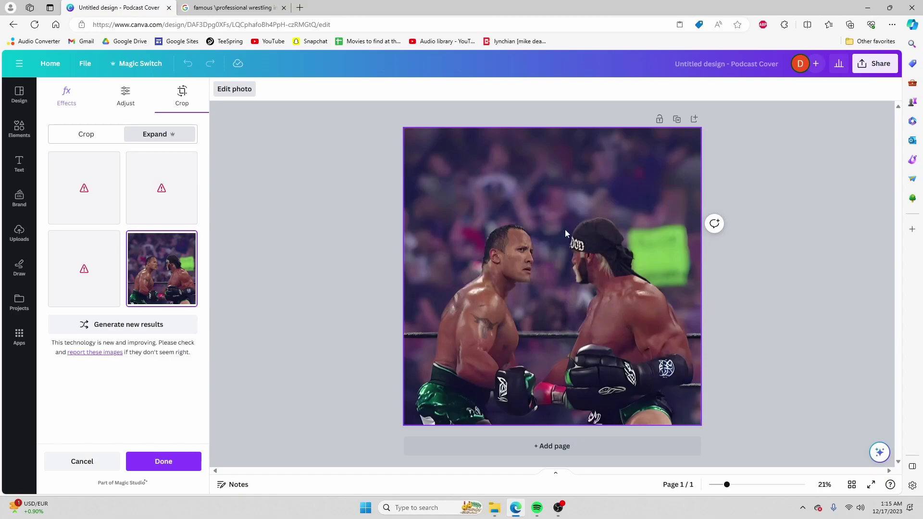
{"action": "left_click", "coordinate": [231, 8]}
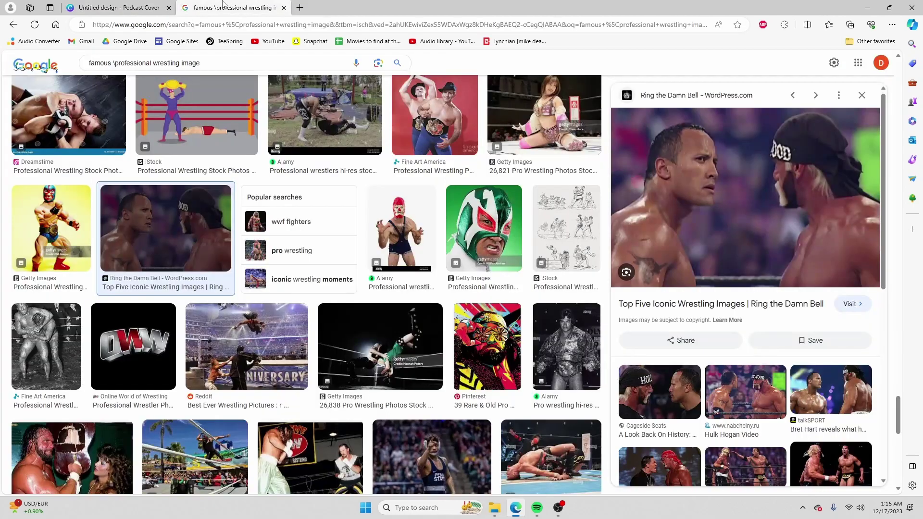
{"action": "left_click", "coordinate": [113, 7]}
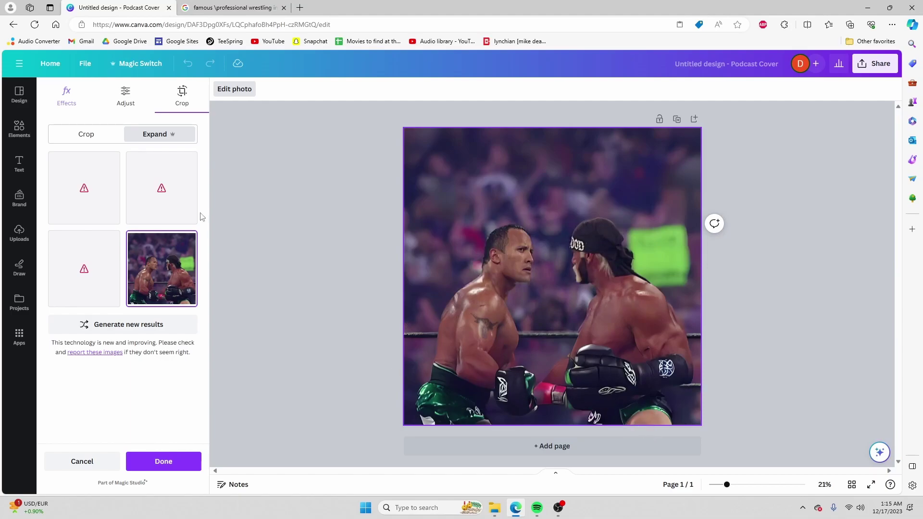
Copy the backstage photo of two wrestlers and paste it onto the empty cover
{"action": "key", "text": "ctrl+Tab"}
{"action": "left_click", "coordinate": [410, 230]}
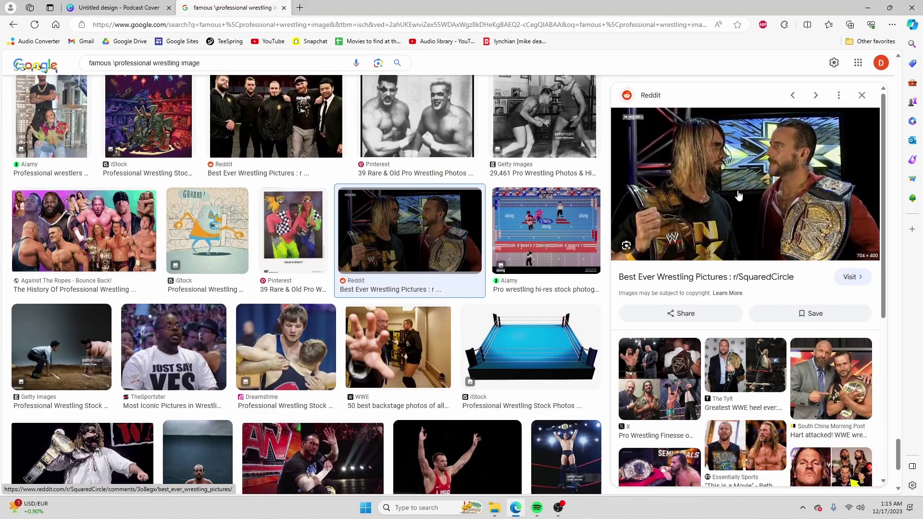
{"action": "right_click", "coordinate": [739, 196]}
{"action": "left_click", "coordinate": [770, 342]}
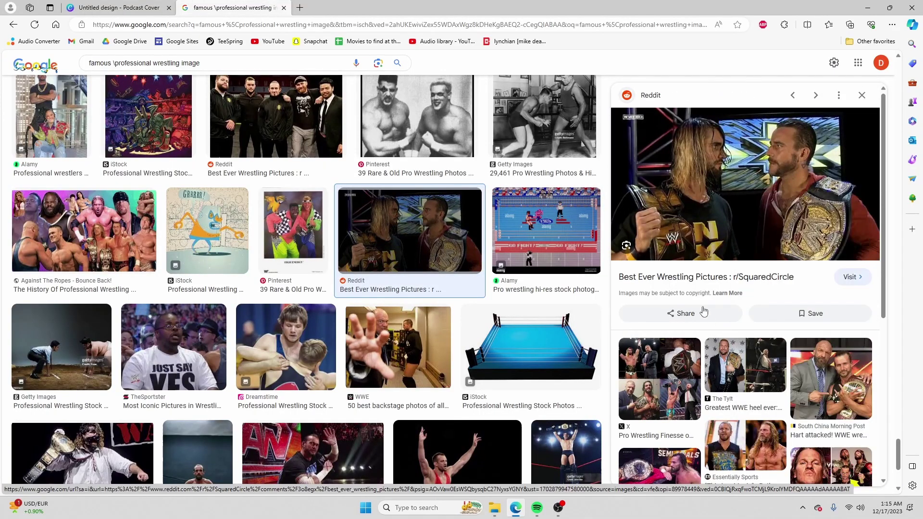
{"action": "left_click", "coordinate": [119, 7]}
{"action": "right_click", "coordinate": [508, 285]}
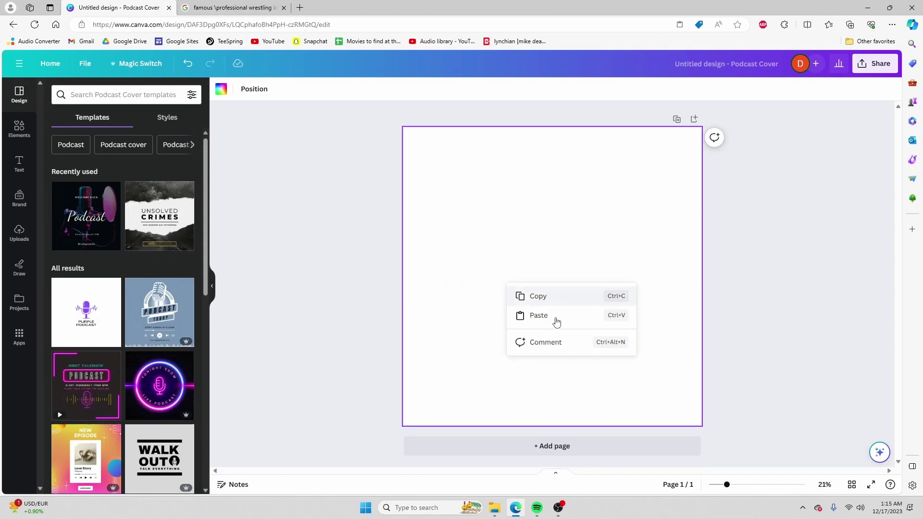
{"action": "left_click", "coordinate": [539, 315]}
Compare the Magic Expand versions and settle on the one with the basketball hoop
{"action": "left_click", "coordinate": [234, 88]}
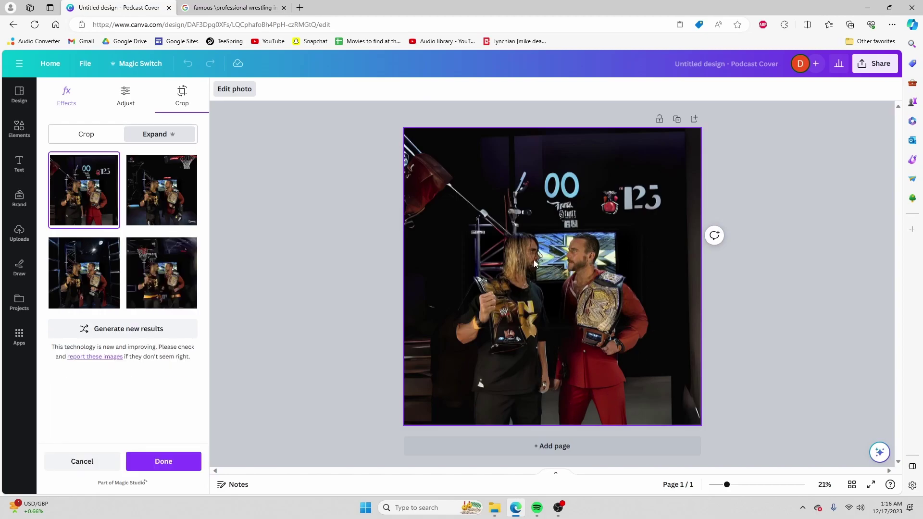
{"action": "left_click", "coordinate": [151, 192]}
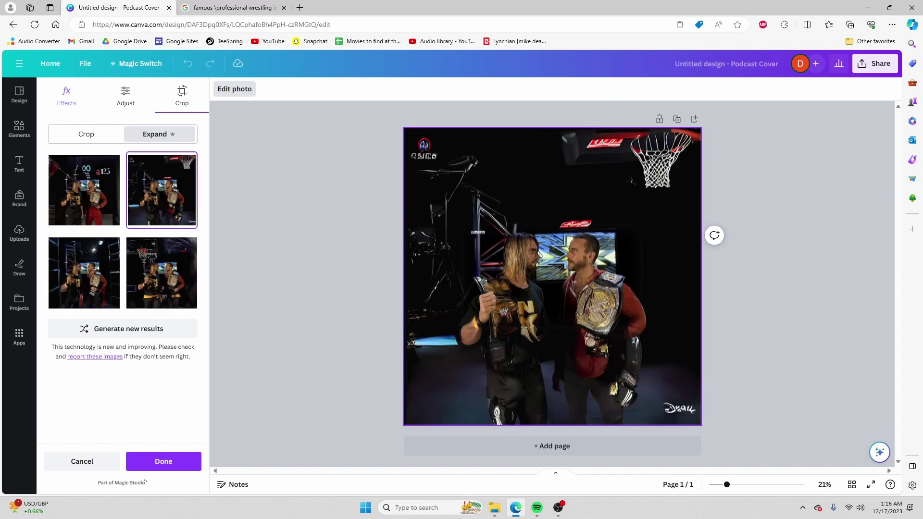
{"action": "left_click", "coordinate": [184, 247]}
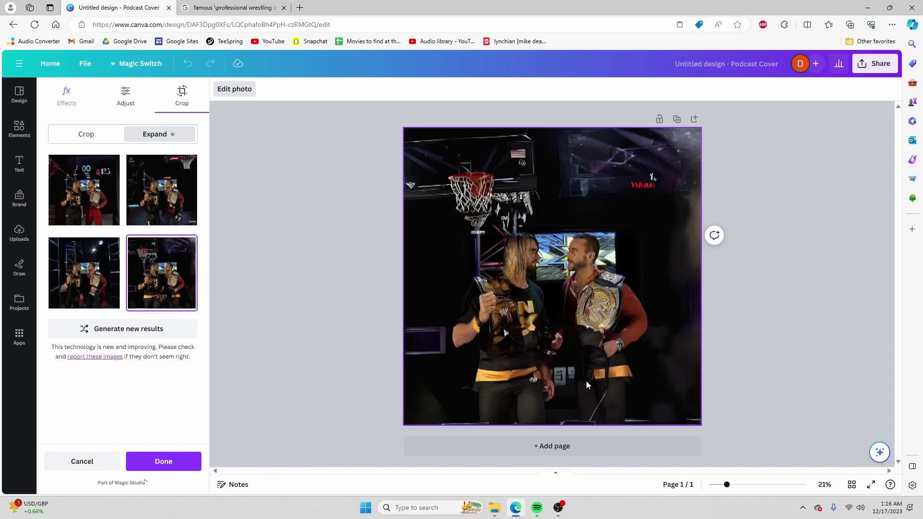
{"action": "left_click", "coordinate": [80, 296]}
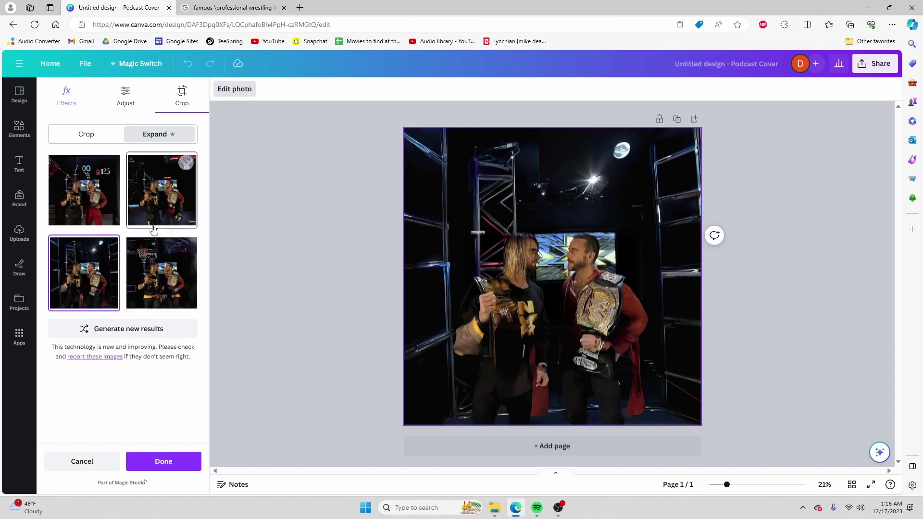
{"action": "left_click", "coordinate": [157, 268]}
{"action": "left_click", "coordinate": [139, 190]}
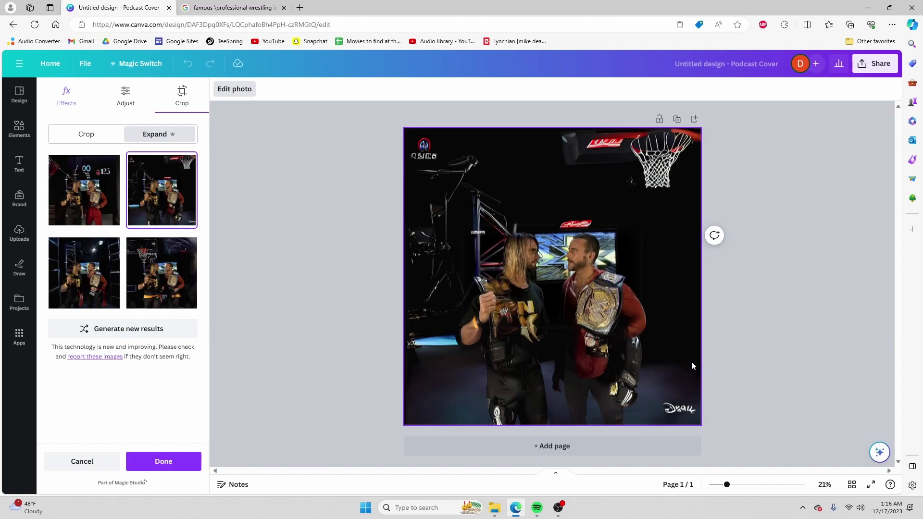
{"action": "left_click", "coordinate": [106, 196]}
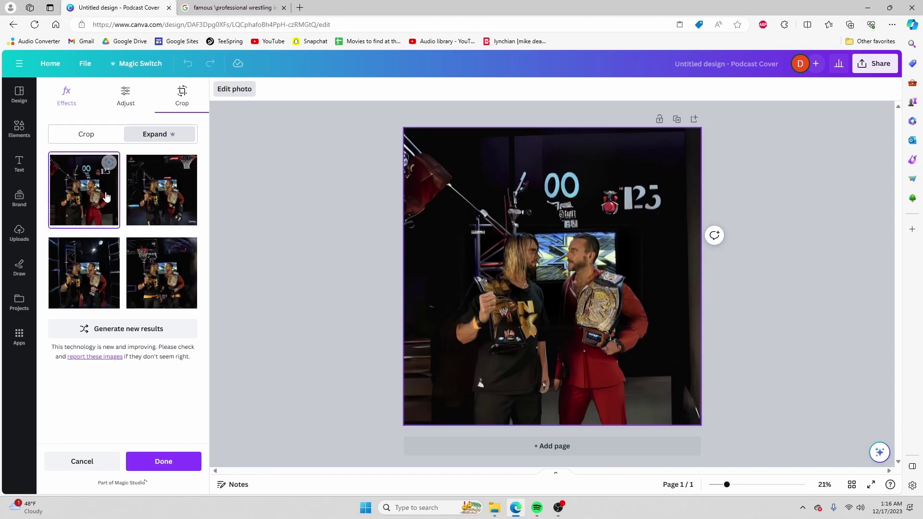
{"action": "left_click", "coordinate": [176, 215]}
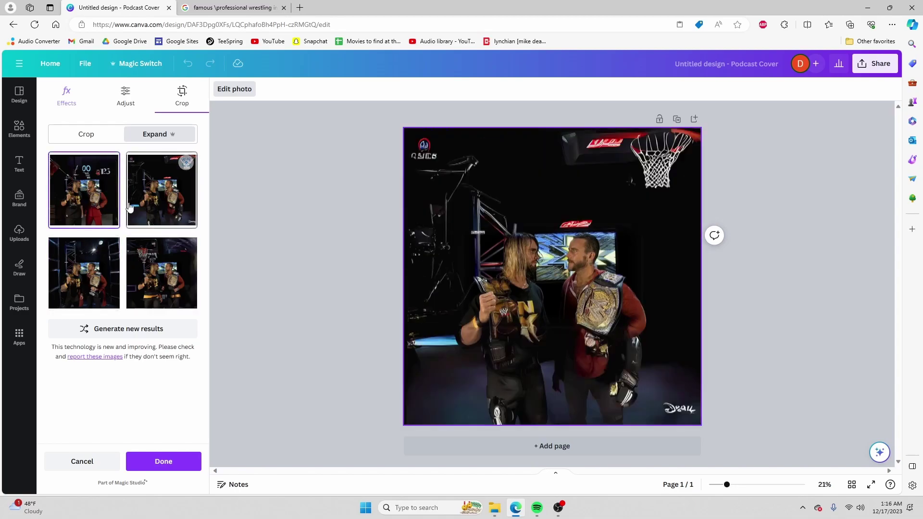
Preview each of the four Magic Expand versions, including the one with the basketball
{"action": "left_click", "coordinate": [228, 7]}
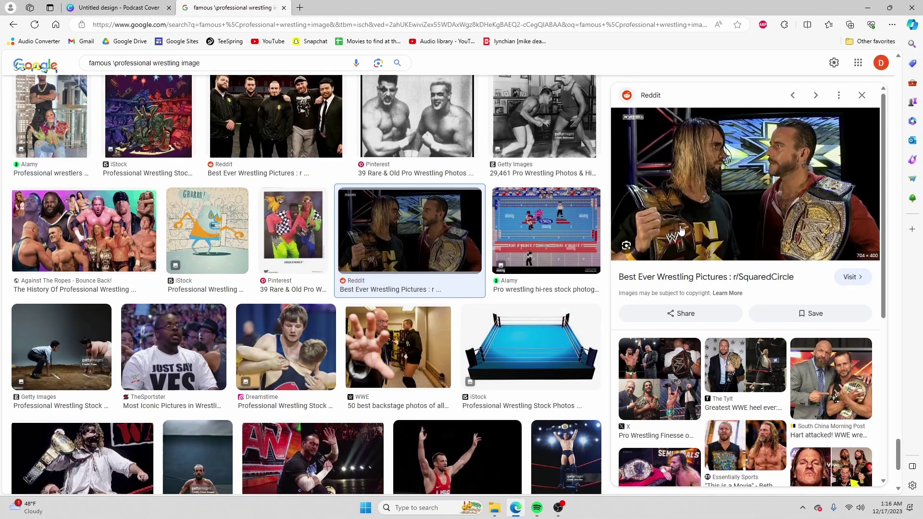
{"action": "scroll", "coordinate": [303, 367], "scroll_direction": "down", "scroll_amount": 3}
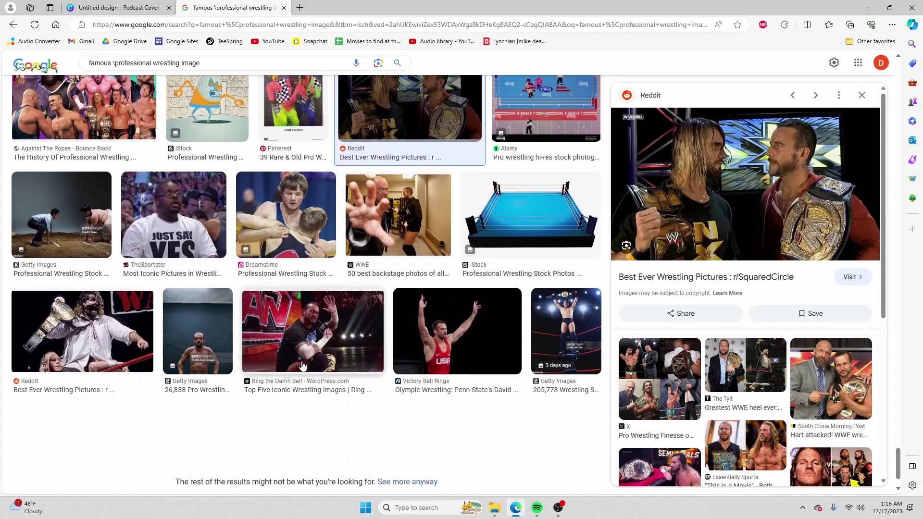
{"action": "key", "text": "ctrl+shift+Tab"}
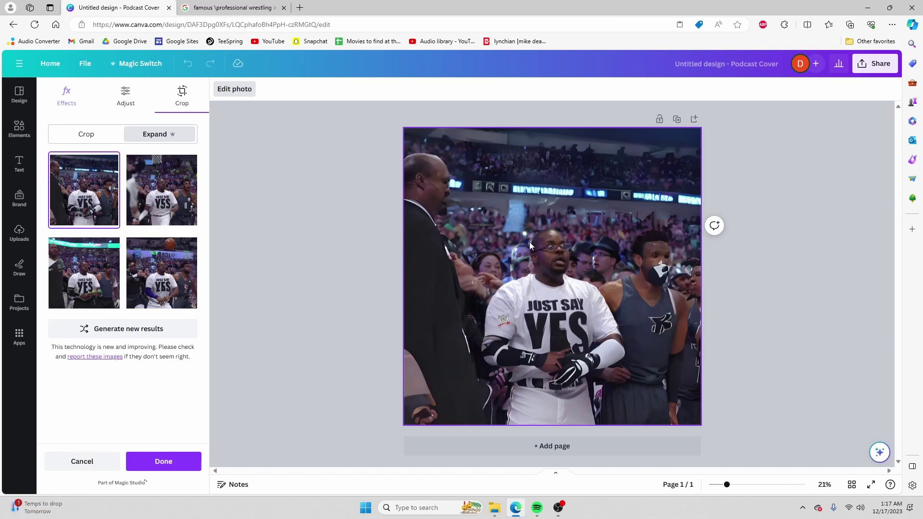
{"action": "left_click", "coordinate": [139, 205]}
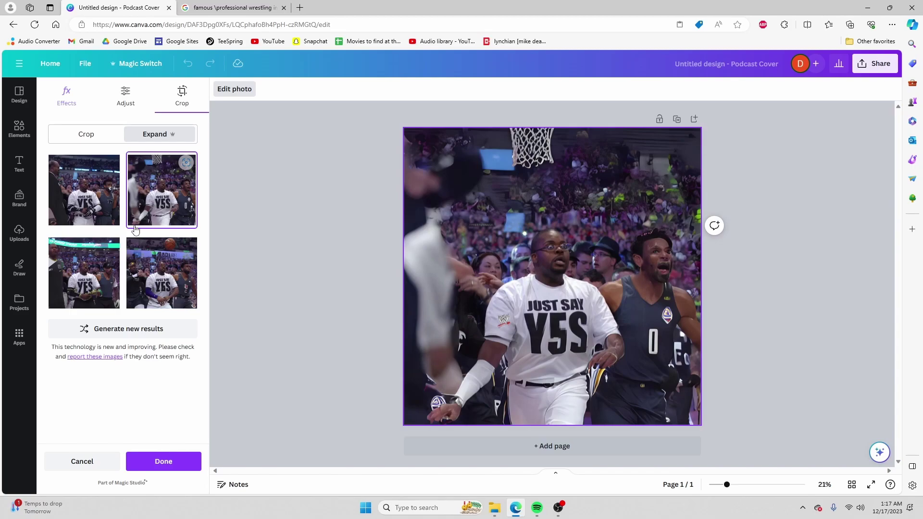
{"action": "left_click", "coordinate": [96, 278]}
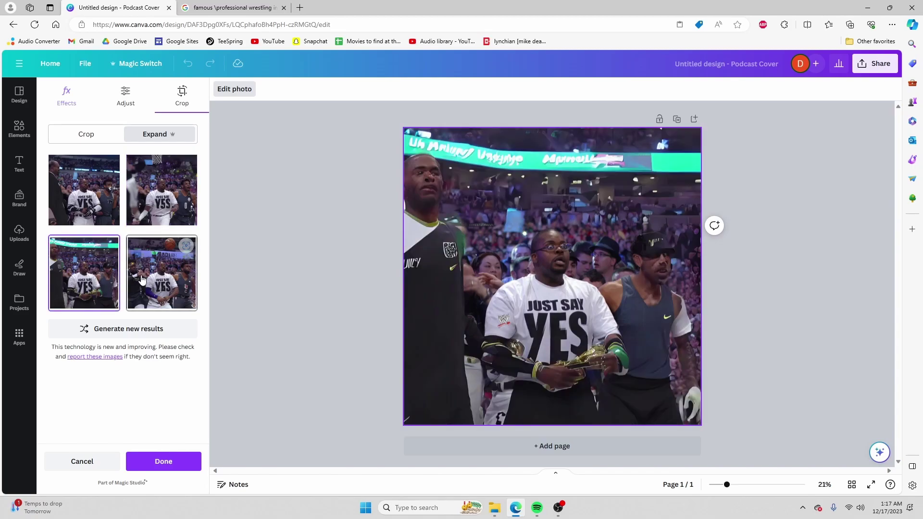
{"action": "left_click", "coordinate": [159, 274]}
{"action": "left_click", "coordinate": [108, 274]}
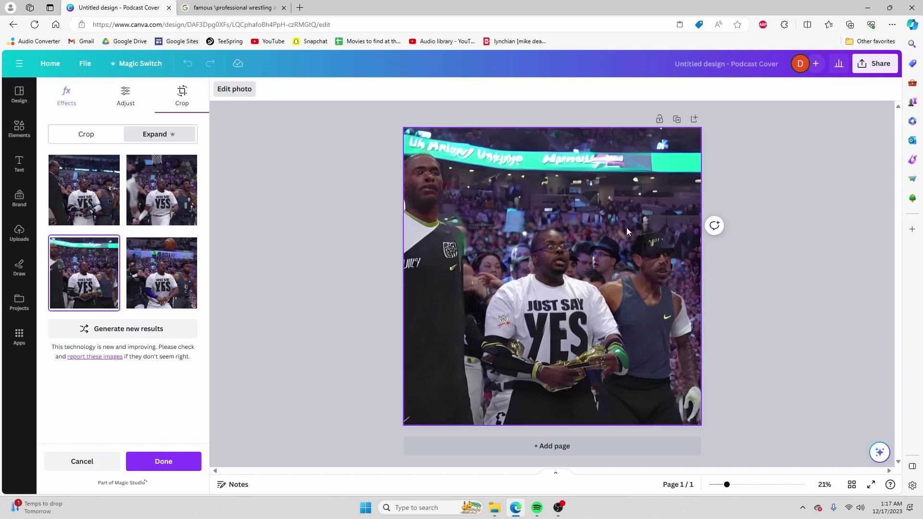
{"action": "left_click", "coordinate": [167, 284]}
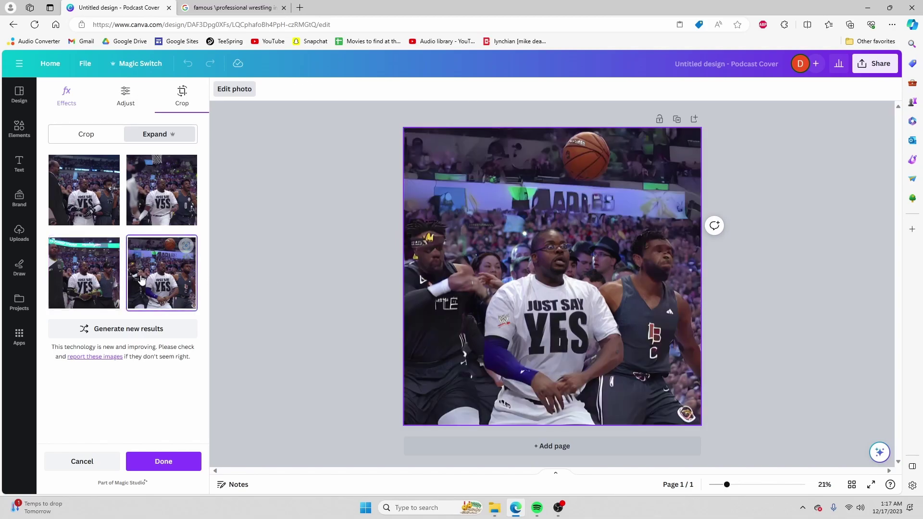
{"action": "left_click", "coordinate": [91, 269]}
{"action": "left_click", "coordinate": [86, 193]}
{"action": "left_click", "coordinate": [145, 191]}
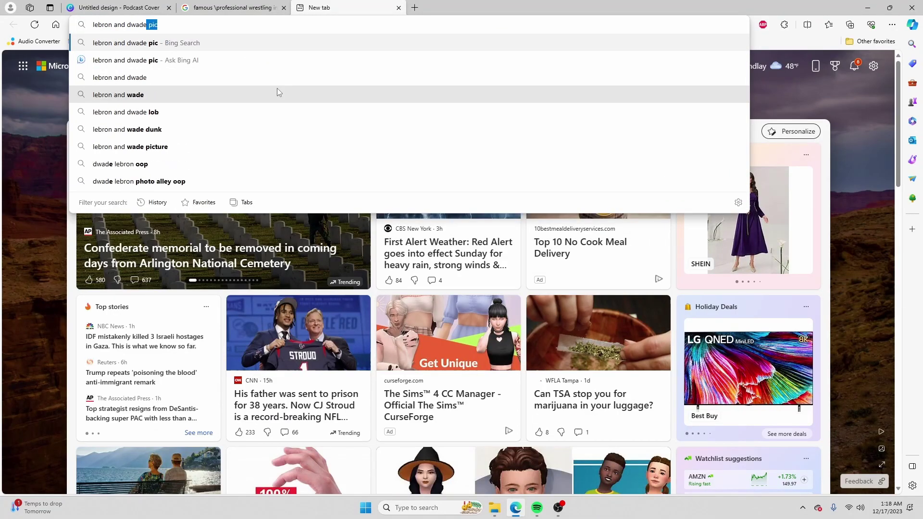
Search Bing Images for 'lebron and dwade pic', view the first result, then close its preview
{"action": "left_click", "coordinate": [277, 88]}
{"action": "left_click", "coordinate": [182, 218]}
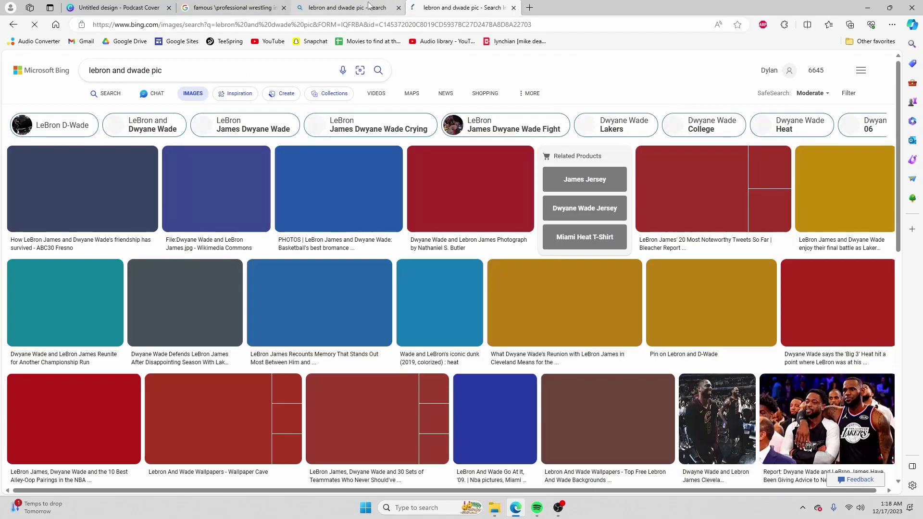
{"action": "key", "text": "ctrl+1"}
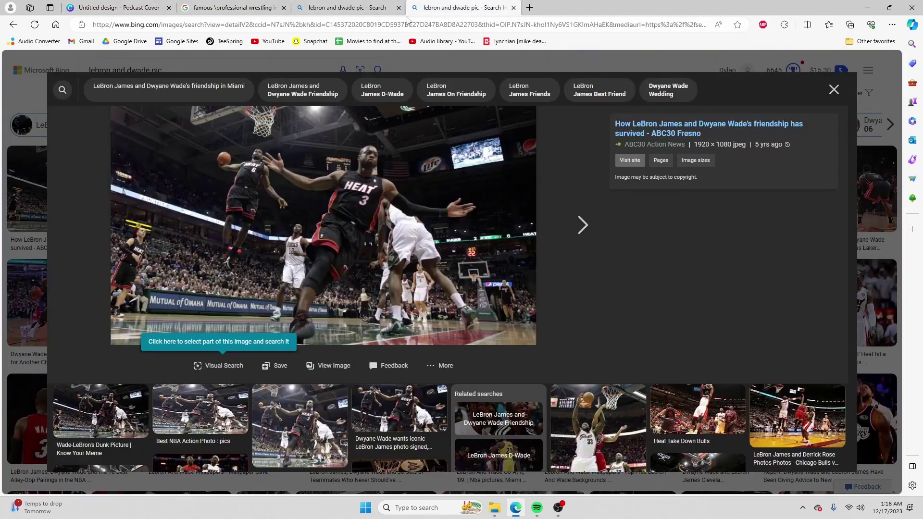
{"action": "left_click", "coordinate": [459, 8]}
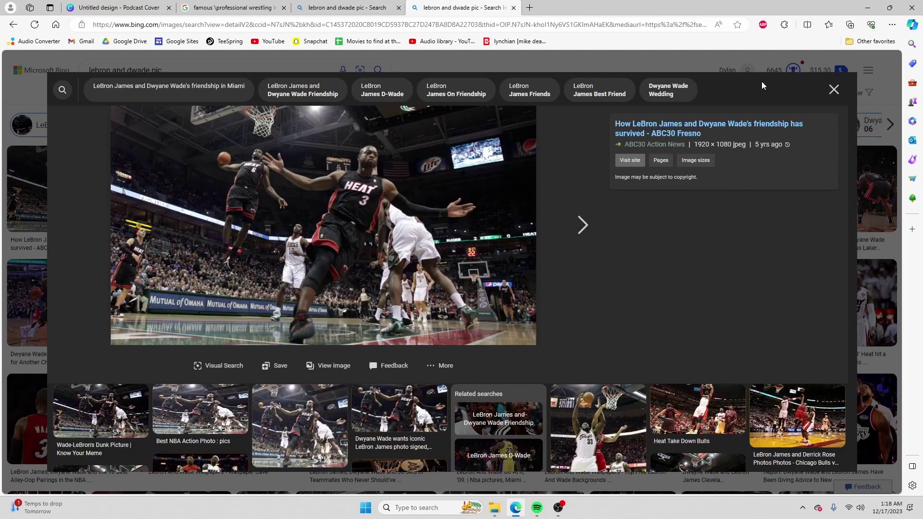
{"action": "left_click", "coordinate": [835, 91]}
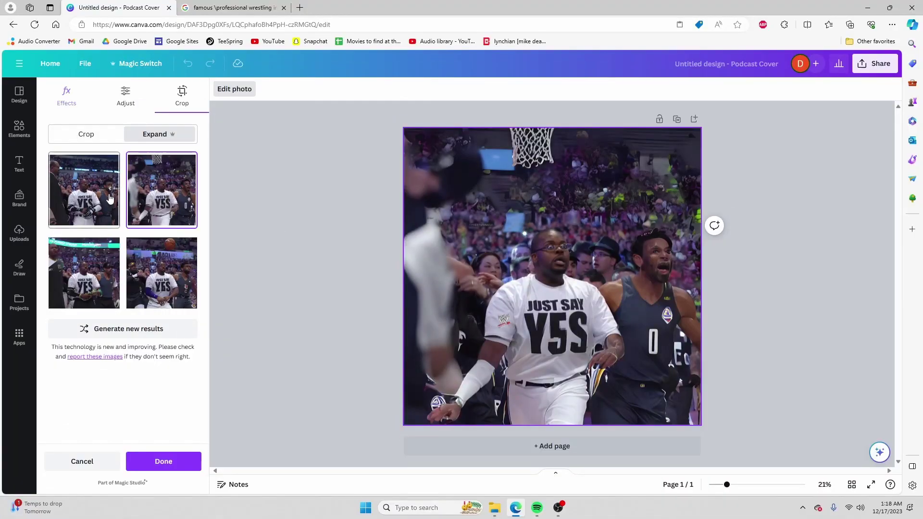
Switch to the Magic Expand version with the teal arena banner and right-click the image
{"action": "left_click", "coordinate": [110, 199]}
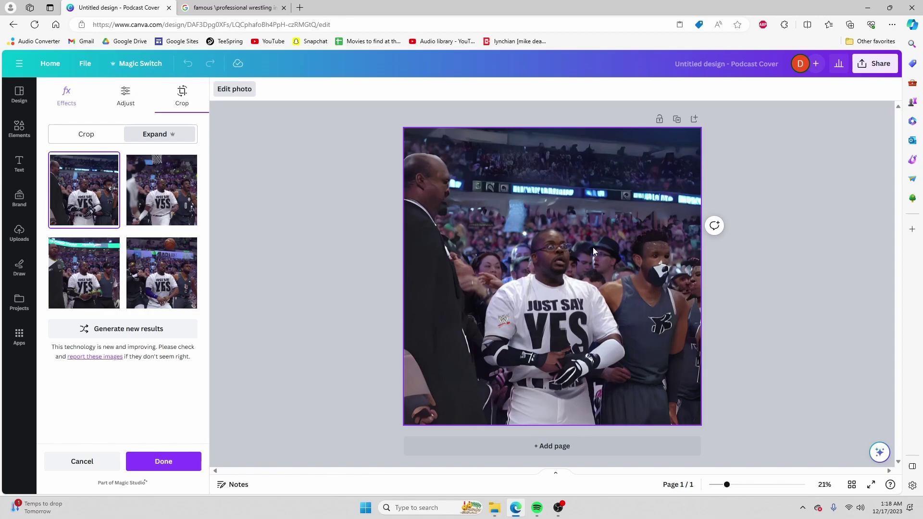
{"action": "left_click", "coordinate": [90, 264]}
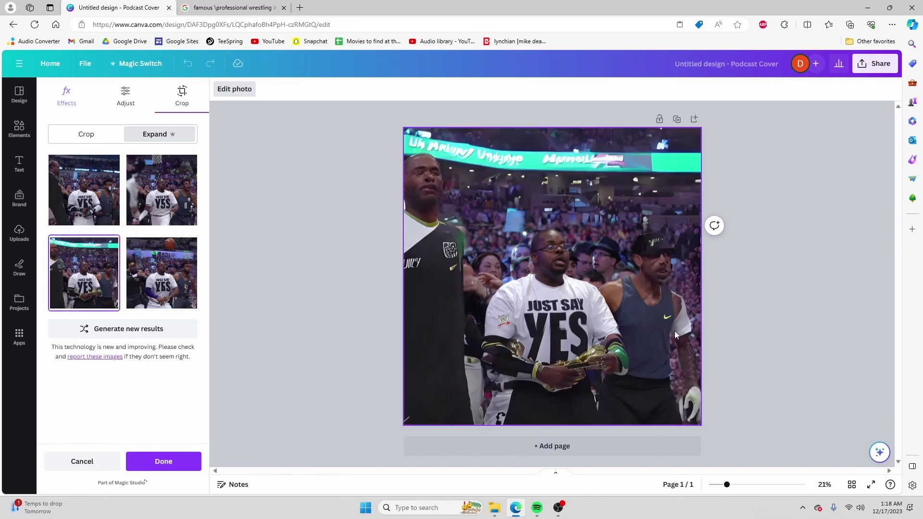
{"action": "right_click", "coordinate": [658, 347]}
Magic Expand the weightlifter photo so it fills the page
{"action": "key", "text": "Escape"}
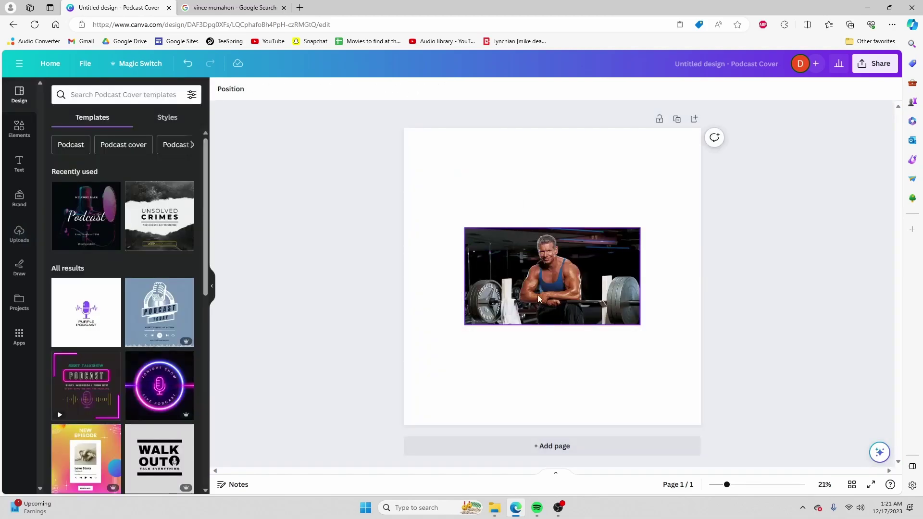
{"action": "left_click", "coordinate": [537, 295]}
{"action": "left_click", "coordinate": [235, 88]}
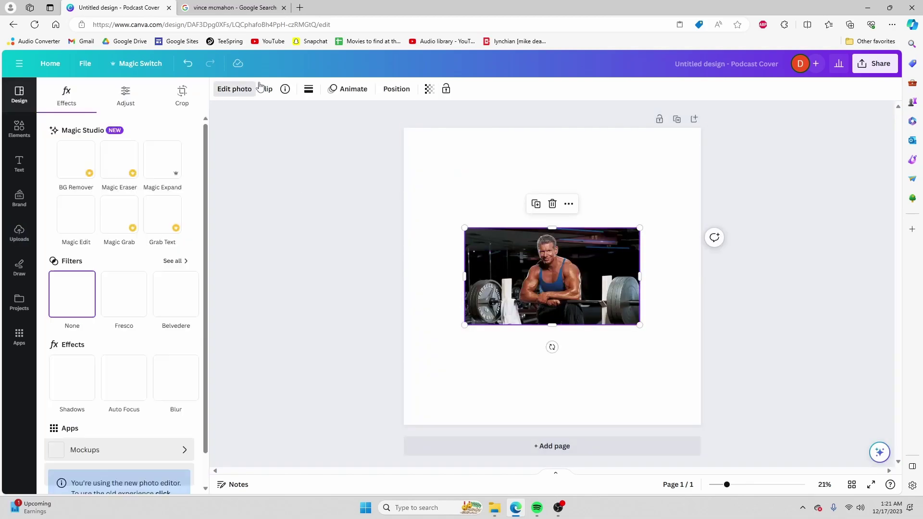
{"action": "left_click", "coordinate": [157, 153]}
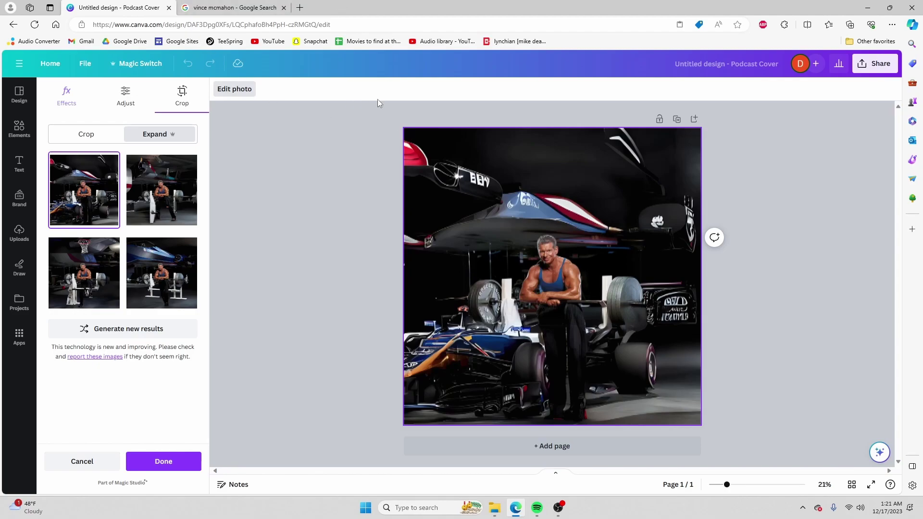
Compare the four expanded versions, keep the basketball-hoop gym one, and return to Google Images
{"action": "left_click", "coordinate": [70, 288]}
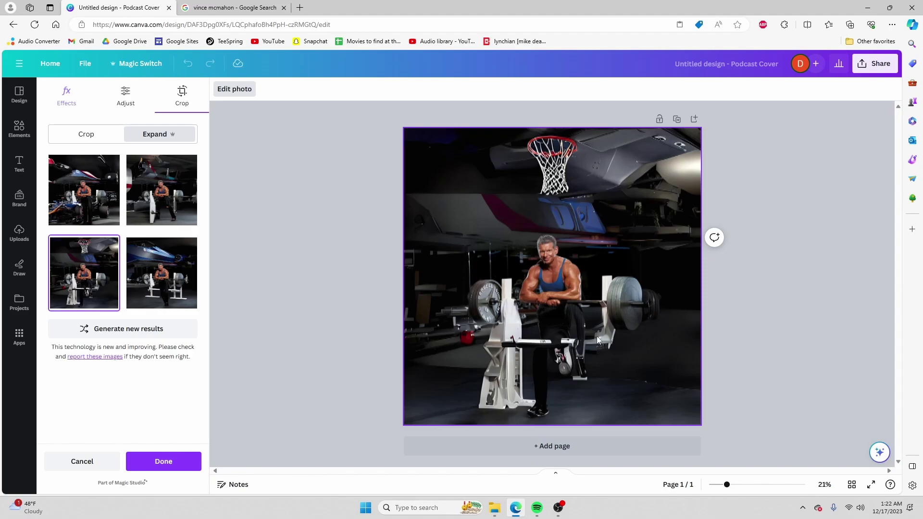
{"action": "left_click", "coordinate": [194, 296]}
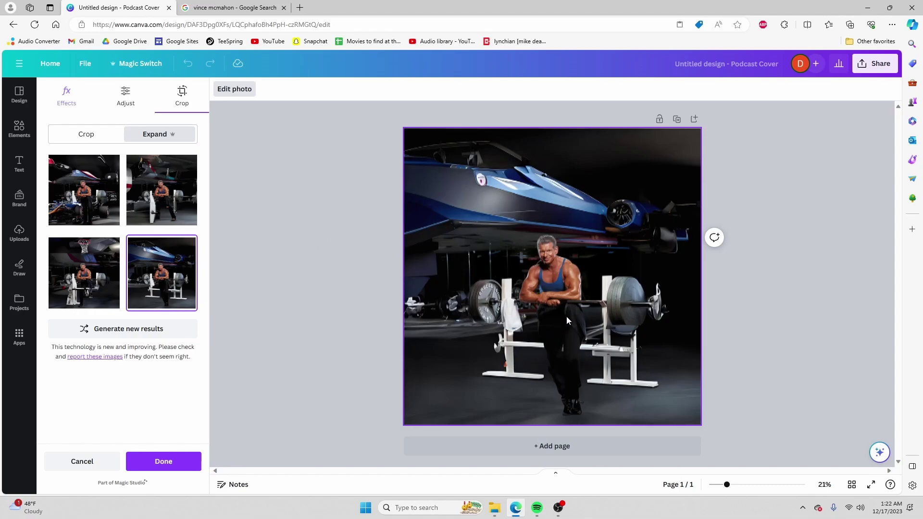
{"action": "left_click", "coordinate": [160, 176]}
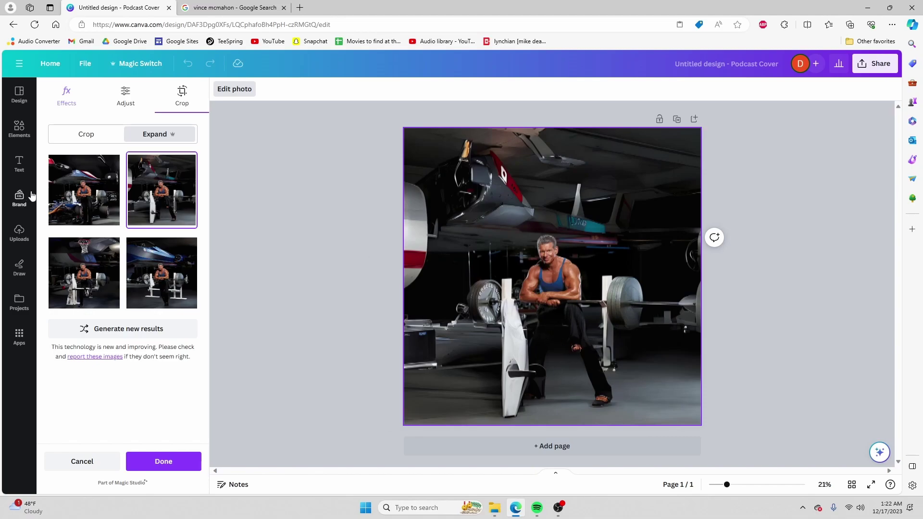
{"action": "left_click", "coordinate": [102, 163]}
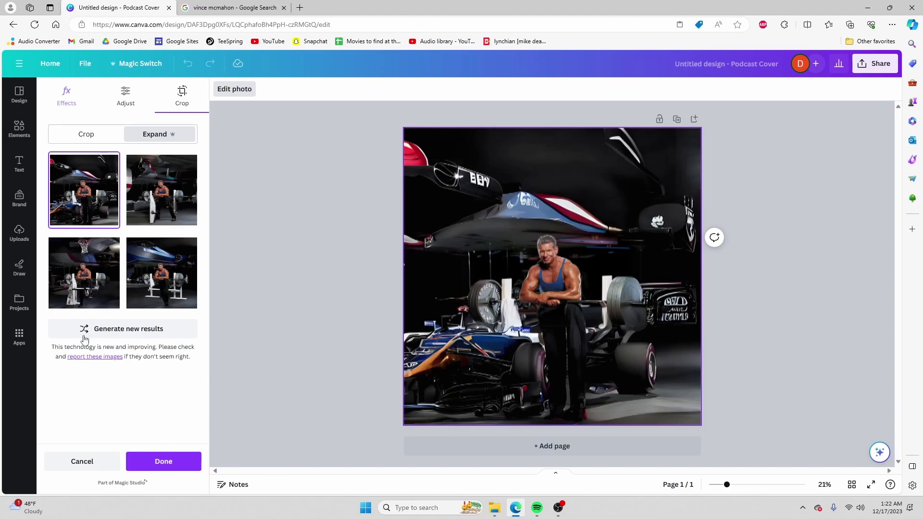
{"action": "left_click", "coordinate": [79, 281]}
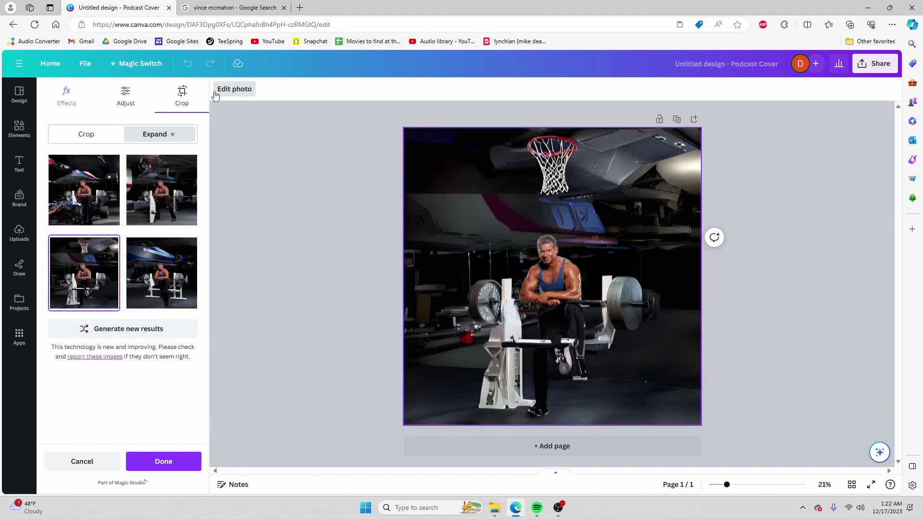
{"action": "left_click", "coordinate": [220, 8]}
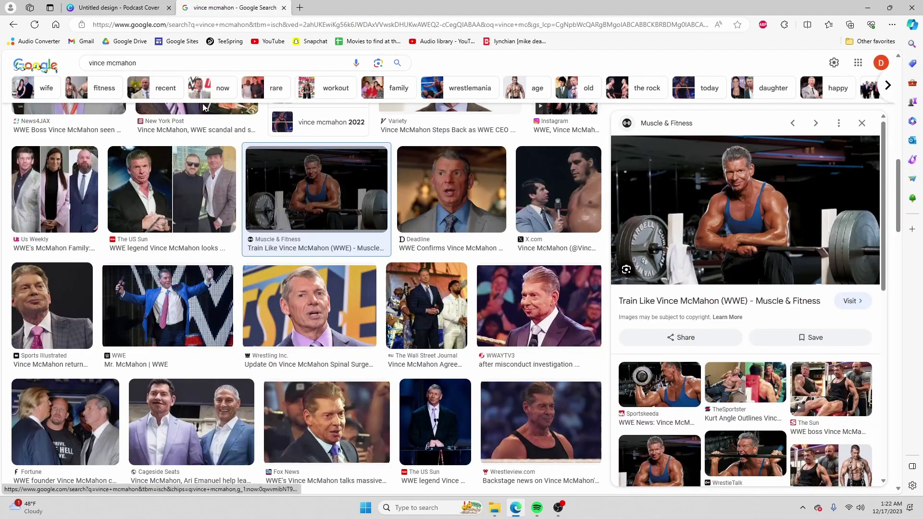
Scroll the Google image results and bring up options for the Sportskeeda dumbbell-curl photo
{"action": "scroll", "coordinate": [465, 273], "scroll_direction": "down", "scroll_amount": 2}
{"action": "scroll", "coordinate": [465, 273], "scroll_direction": "down", "scroll_amount": 6}
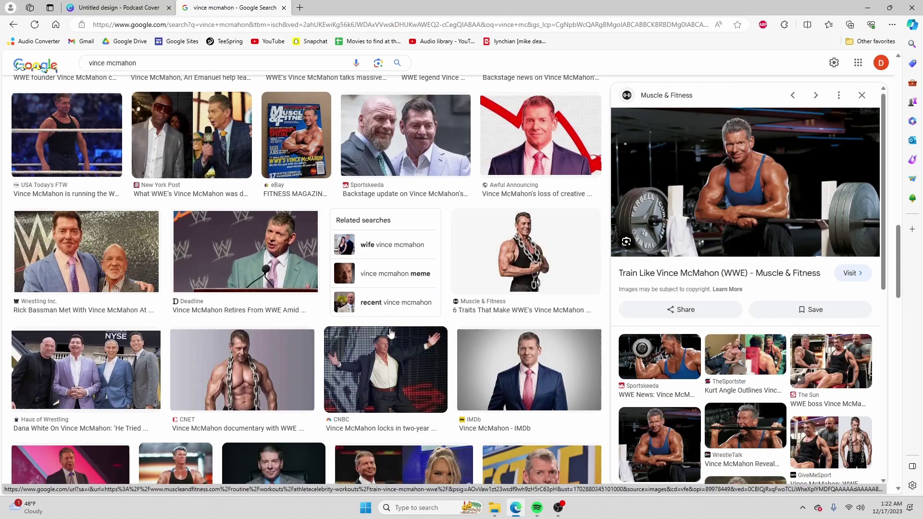
{"action": "scroll", "coordinate": [399, 373], "scroll_direction": "down", "scroll_amount": 7}
{"action": "scroll", "coordinate": [398, 373], "scroll_direction": "down", "scroll_amount": 8}
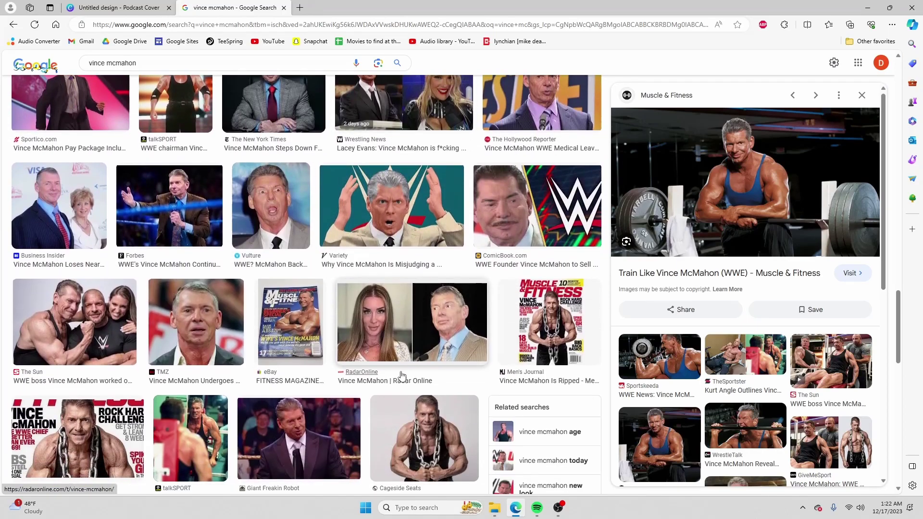
{"action": "scroll", "coordinate": [397, 363], "scroll_direction": "down", "scroll_amount": 4}
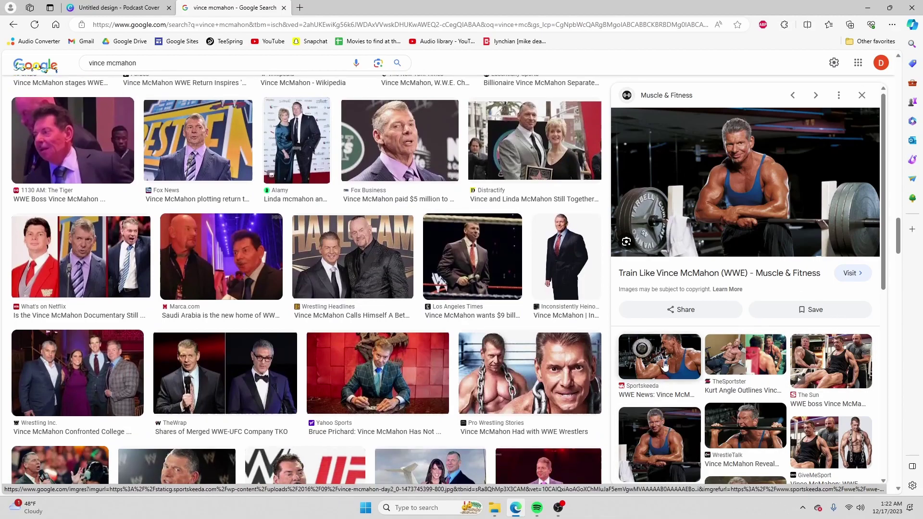
{"action": "left_click", "coordinate": [660, 387]}
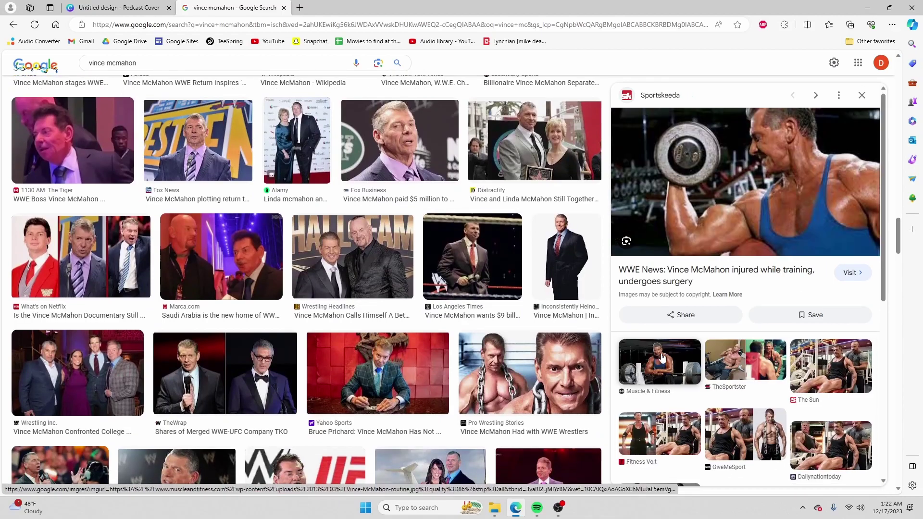
{"action": "right_click", "coordinate": [745, 188]}
Copy the dumbbell photo into the Canva cover, then undo to restore the earlier photo
{"action": "left_click", "coordinate": [783, 340]}
{"action": "left_click", "coordinate": [119, 7]}
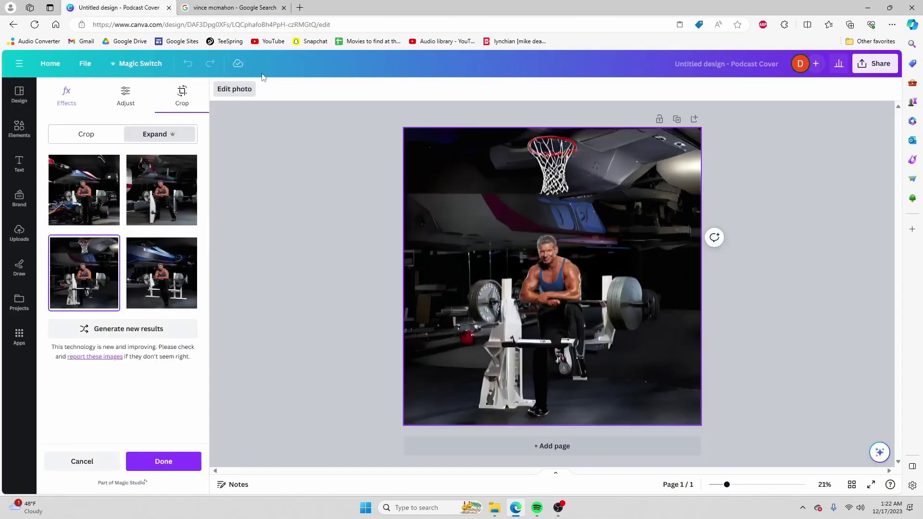
{"action": "key", "text": "Delete"}
{"action": "right_click", "coordinate": [495, 247]}
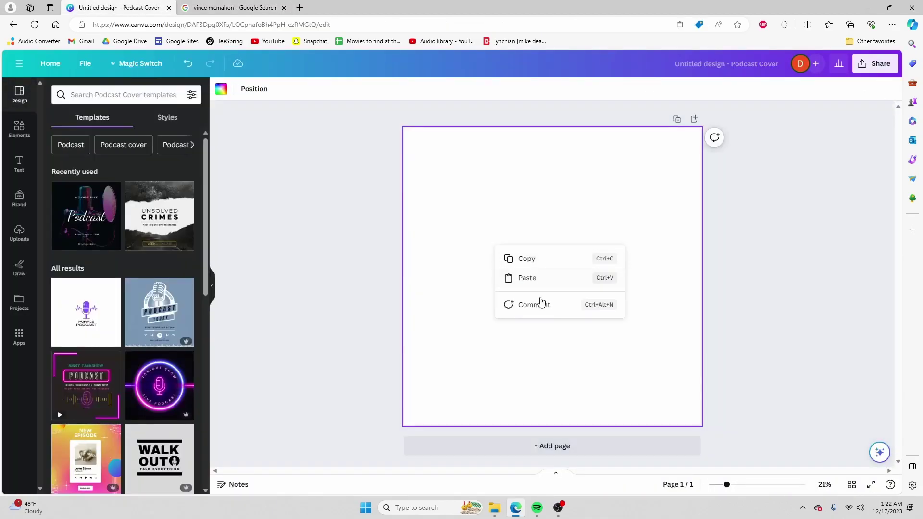
{"action": "left_click", "coordinate": [534, 282]}
{"action": "key", "text": "ctrl+z"}
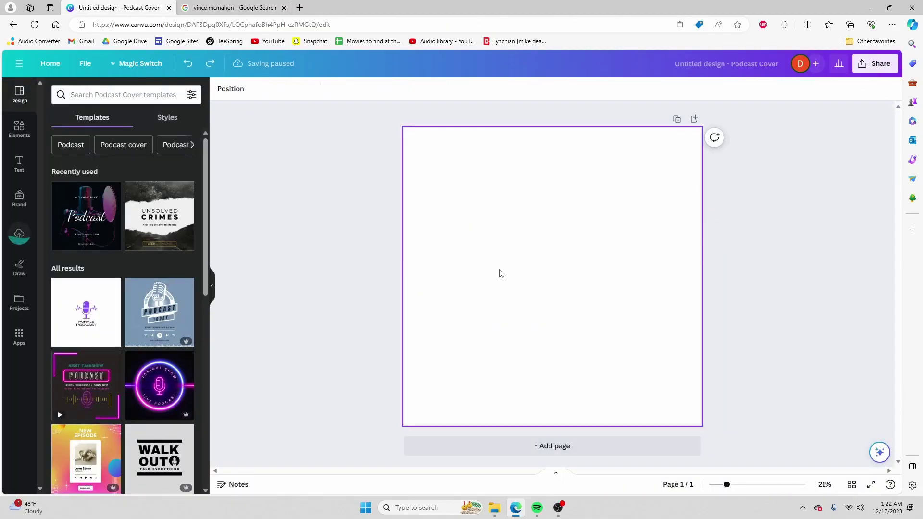
{"action": "key", "text": "ctrl+z"}
Replace the barbell-leaning photo with the pasted dumbbell photo and start Magic Expand on it
{"action": "left_click", "coordinate": [560, 273]}
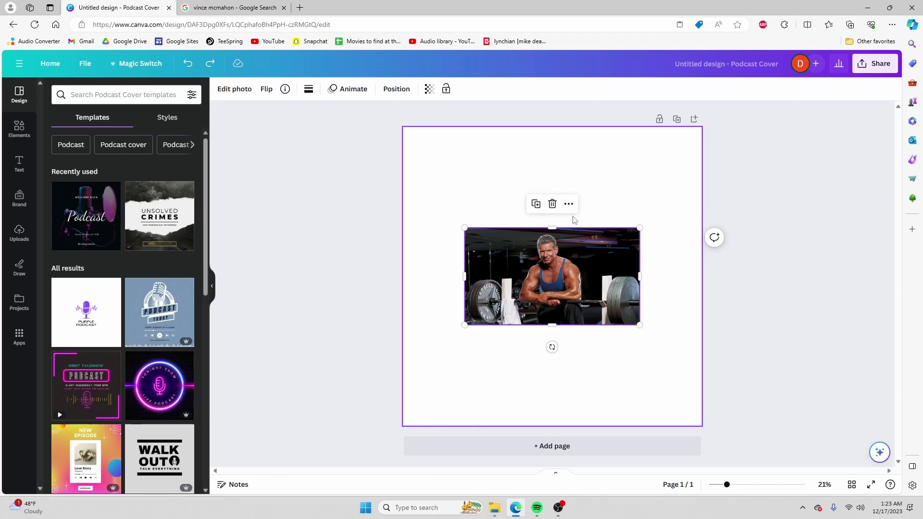
{"action": "left_click", "coordinate": [552, 204]}
{"action": "right_click", "coordinate": [545, 239]}
{"action": "left_click", "coordinate": [572, 268]}
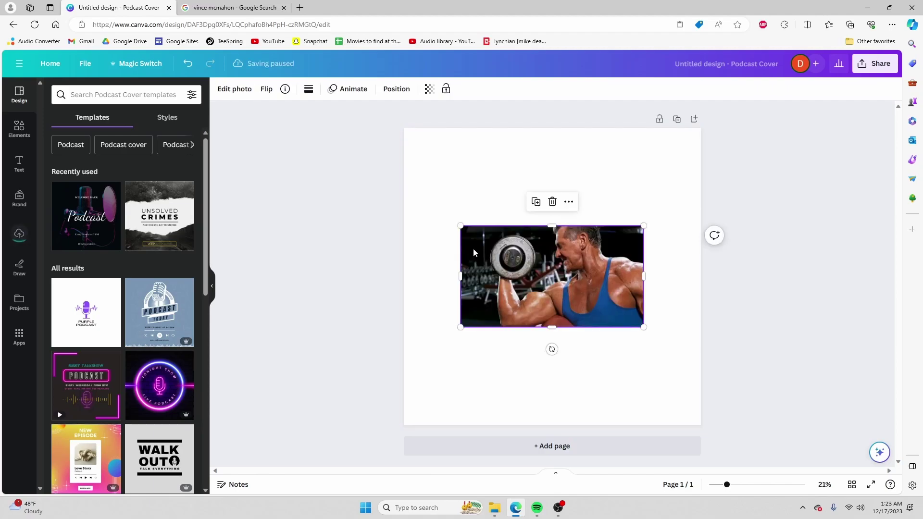
{"action": "left_click", "coordinate": [235, 89]}
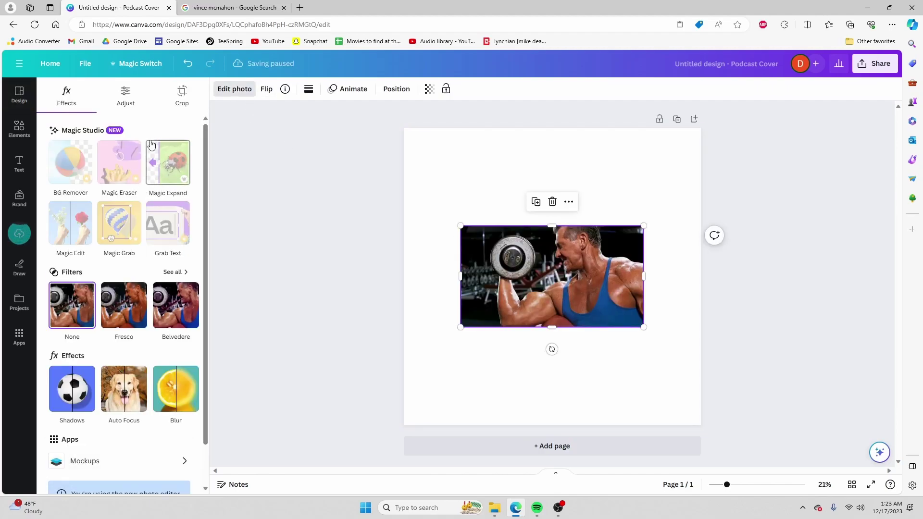
{"action": "left_click", "coordinate": [175, 160]}
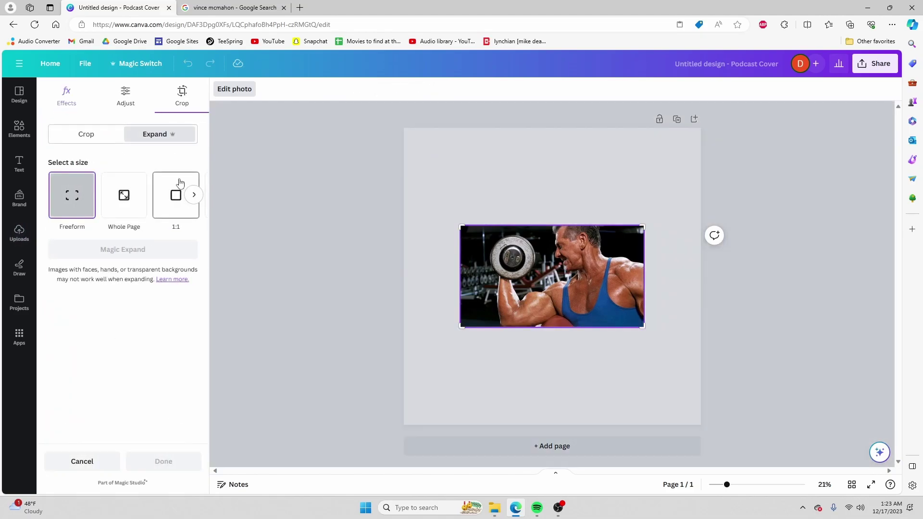
Expand the dumbbell photo to Whole Page and accept the top-right gym result with a basketball
{"action": "left_click", "coordinate": [126, 211]}
{"action": "left_click", "coordinate": [120, 250]}
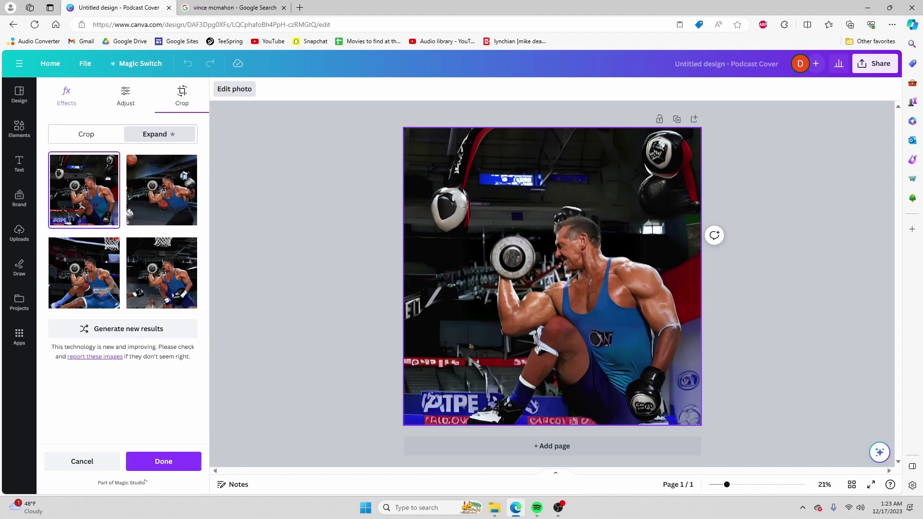
{"action": "left_click", "coordinate": [135, 193]}
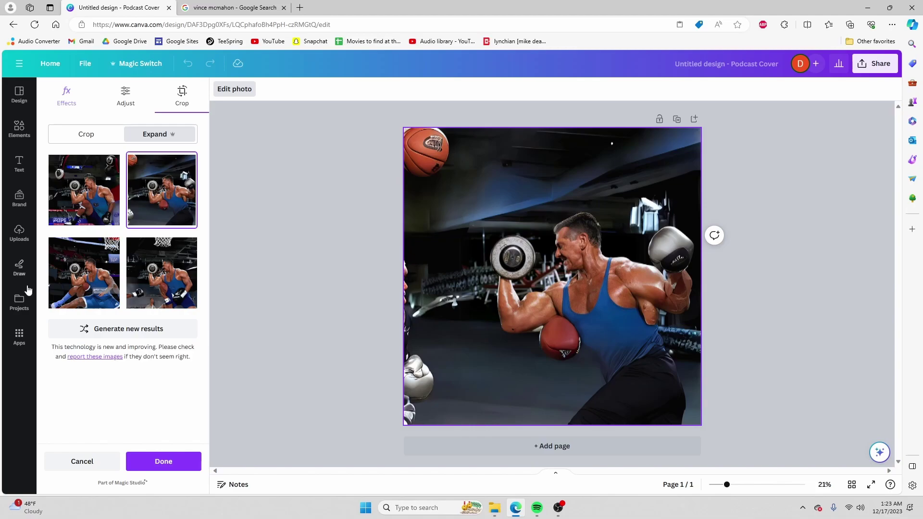
{"action": "left_click", "coordinate": [68, 277]}
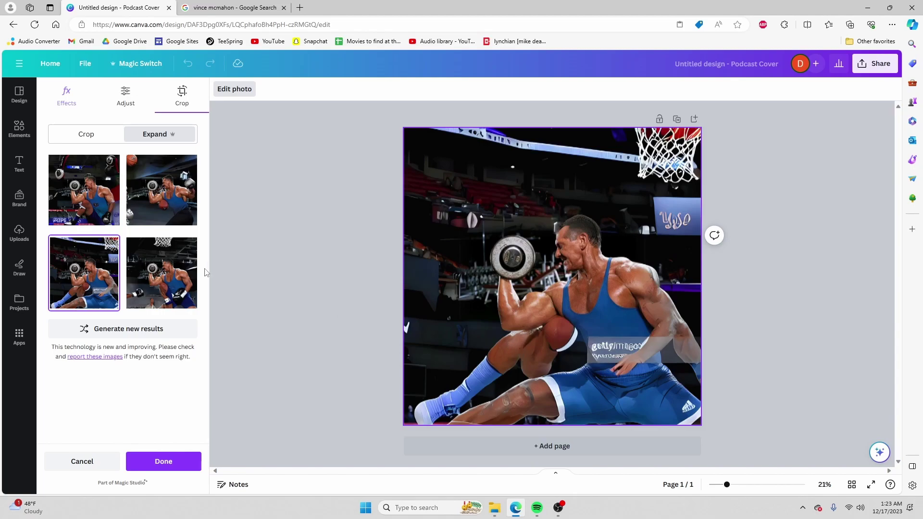
{"action": "left_click", "coordinate": [188, 272]}
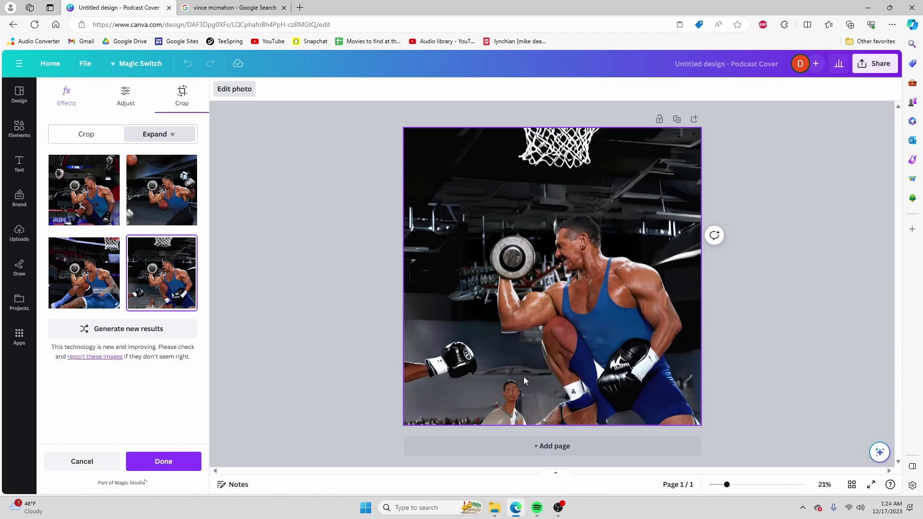
{"action": "left_click", "coordinate": [161, 169]}
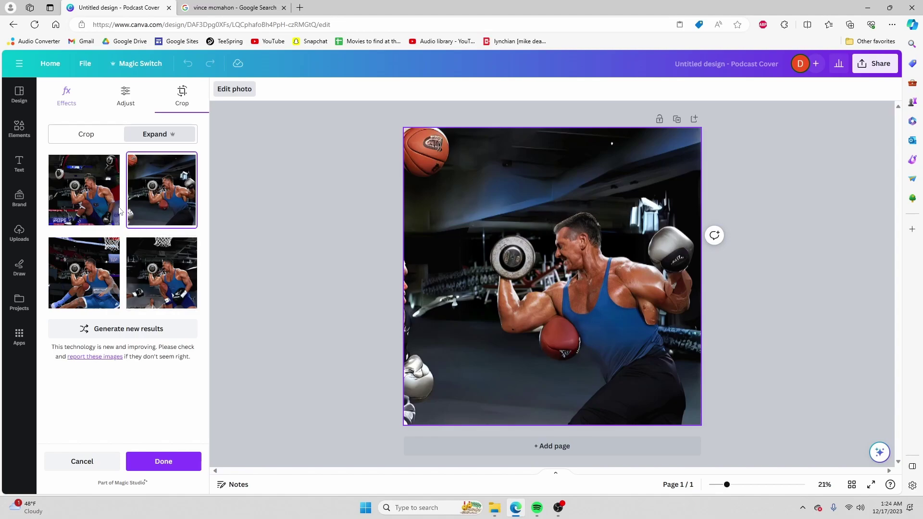
{"action": "left_click", "coordinate": [103, 202]}
{"action": "left_click", "coordinate": [111, 259]}
{"action": "left_click", "coordinate": [161, 273]}
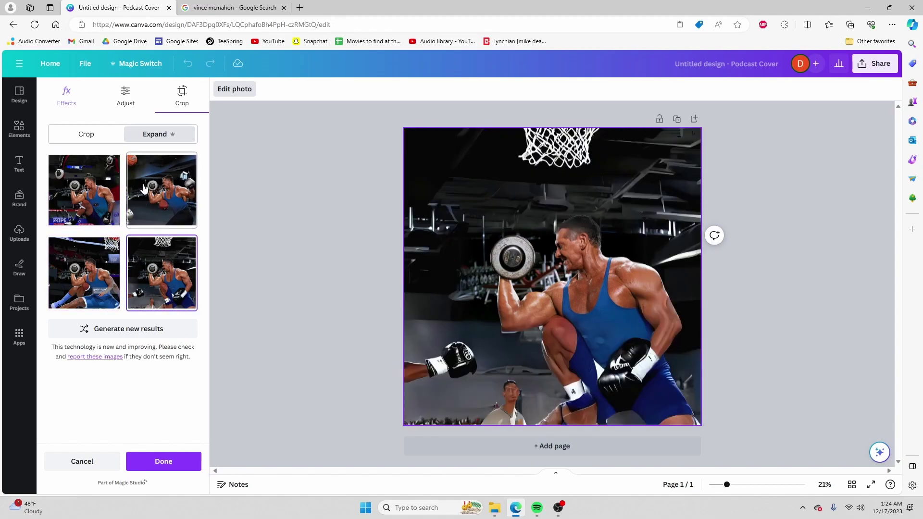
{"action": "left_click", "coordinate": [161, 190]}
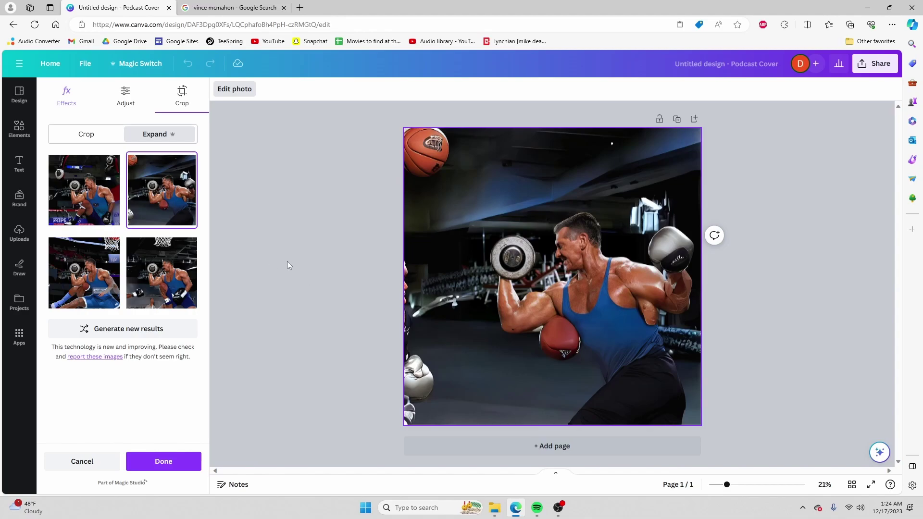
{"action": "left_click", "coordinate": [182, 467]}
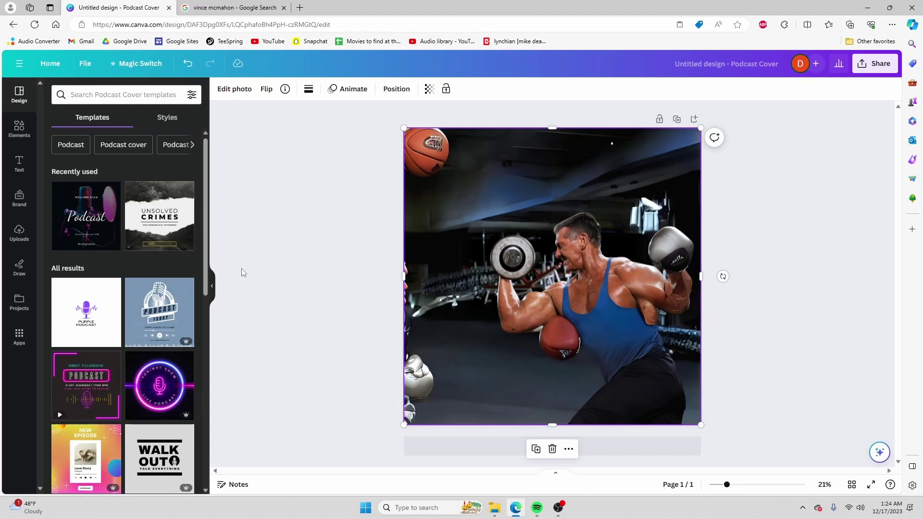
Rename the design to the wrestler's name plus 'lifting weight while crushing football while punching basketball'
{"action": "left_click", "coordinate": [773, 67]}
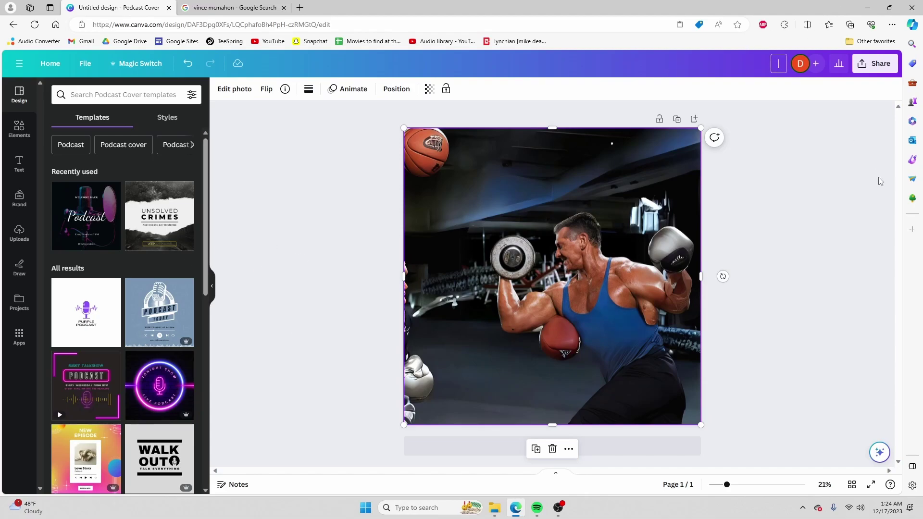
{"action": "type", "text": "Vinx=c"}
{"action": "key", "text": "BackSpace"}
{"action": "key", "text": "BackSpace"}
{"action": "key", "text": "BackSpace"}
{"action": "type", "text": "ce "}
{"action": "type", "text": "lifting"}
{"action": "type", "text": " weight"}
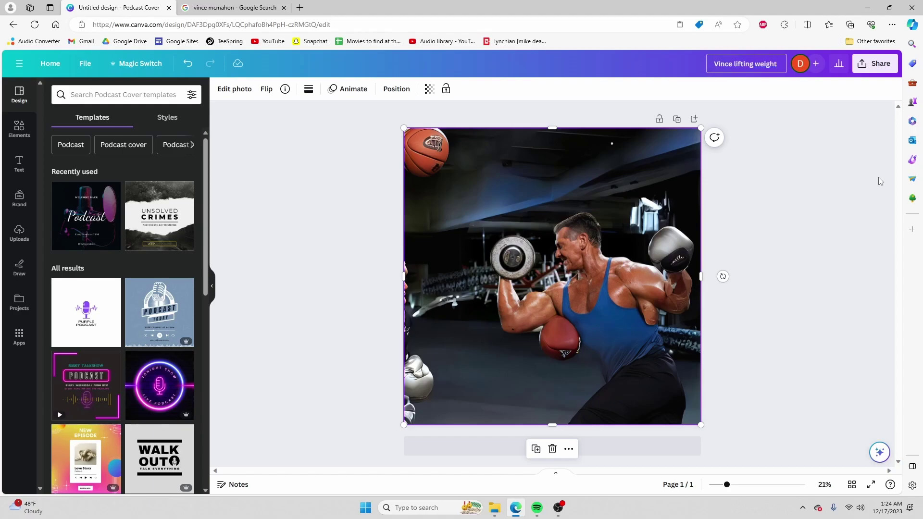
{"action": "type", "text": " while cru"}
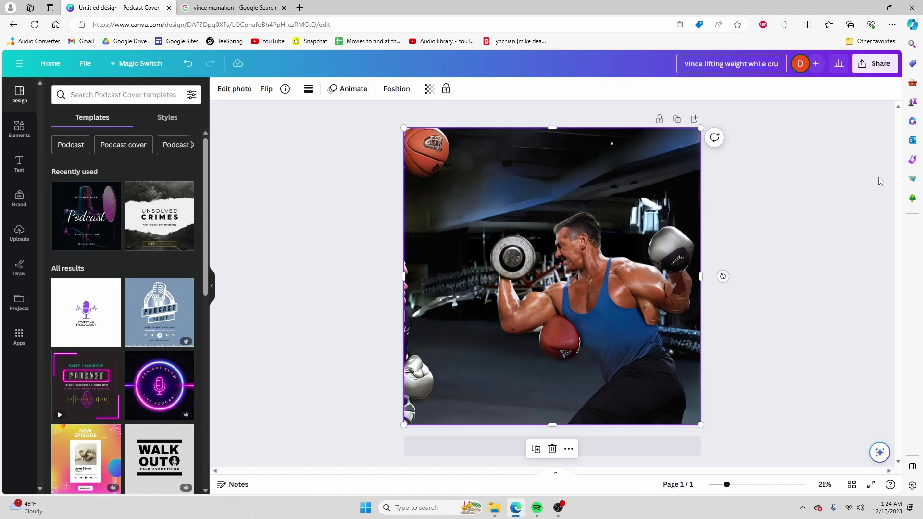
{"action": "type", "text": "shing "}
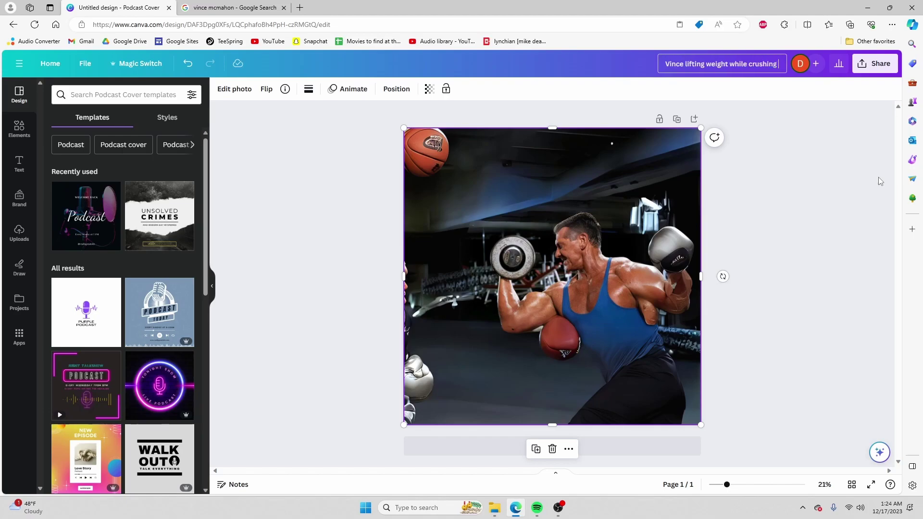
{"action": "type", "text": "football"}
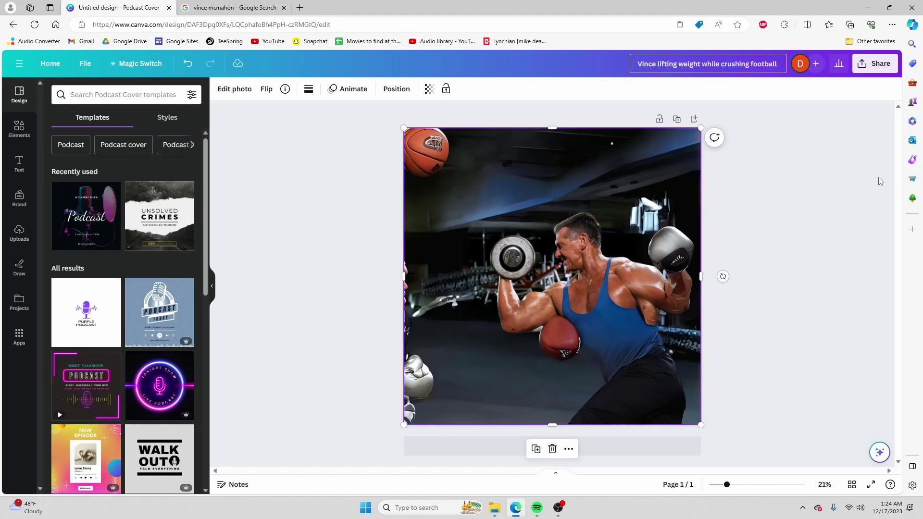
{"action": "type", "text": " while punc"}
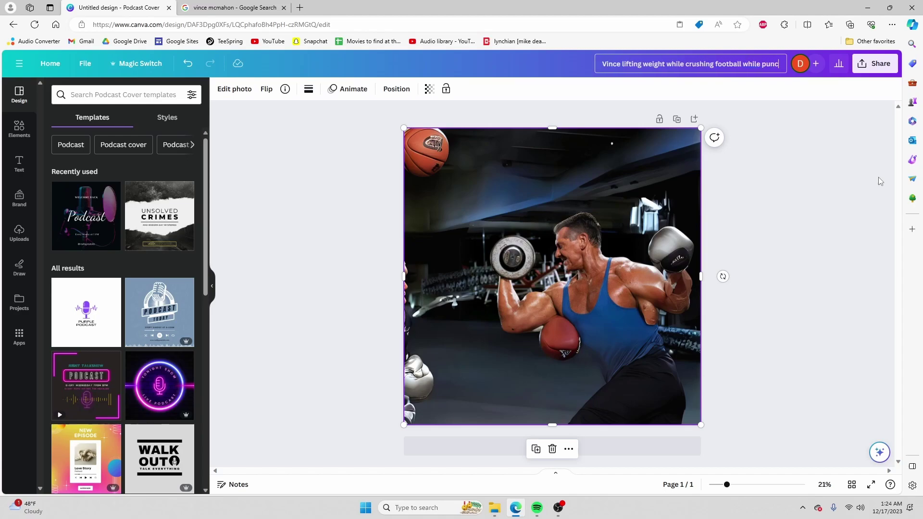
{"action": "type", "text": "hing basket"}
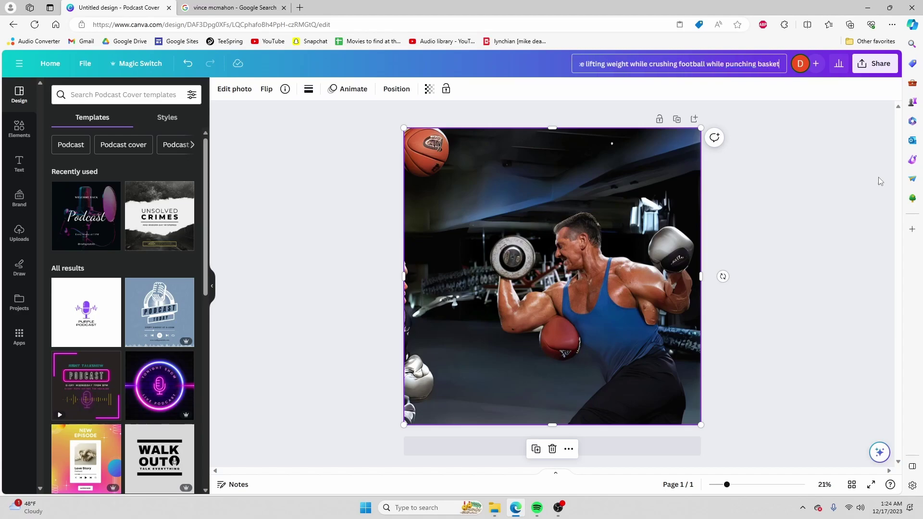
{"action": "type", "text": "ball"}
{"action": "key", "text": "Return"}
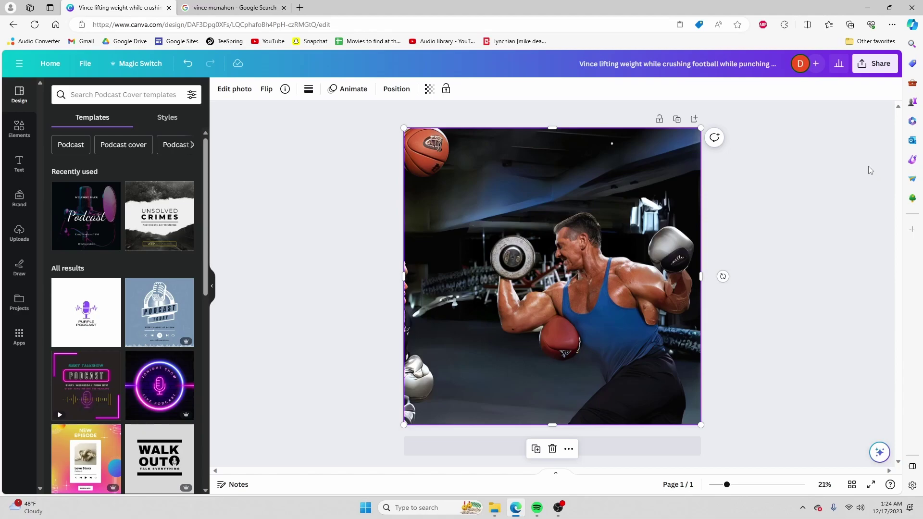